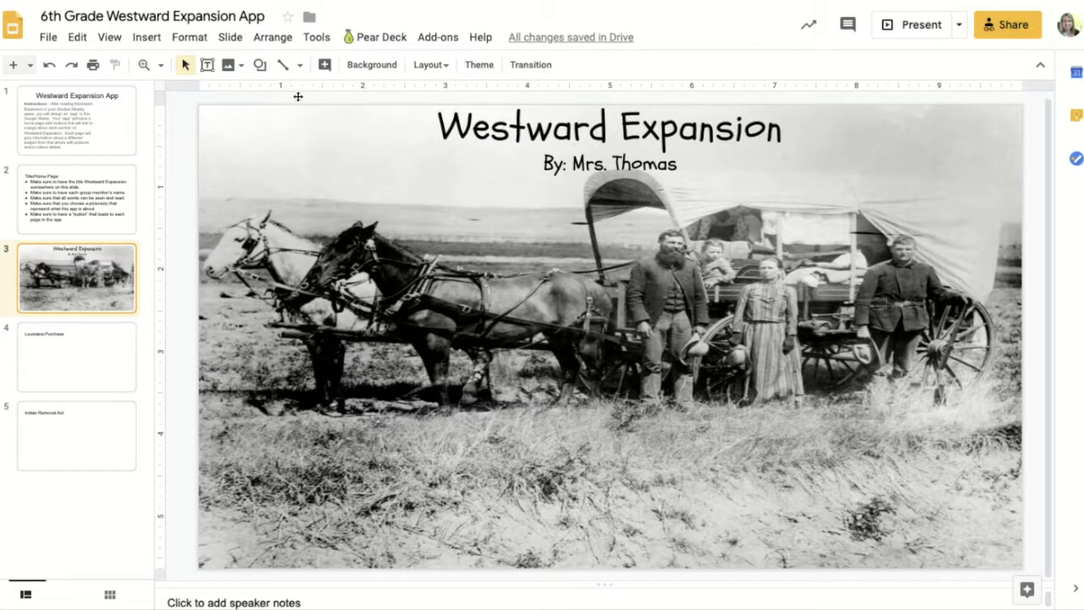
Open the Shapes menu on the Westward Expansion title slide
click(260, 66)
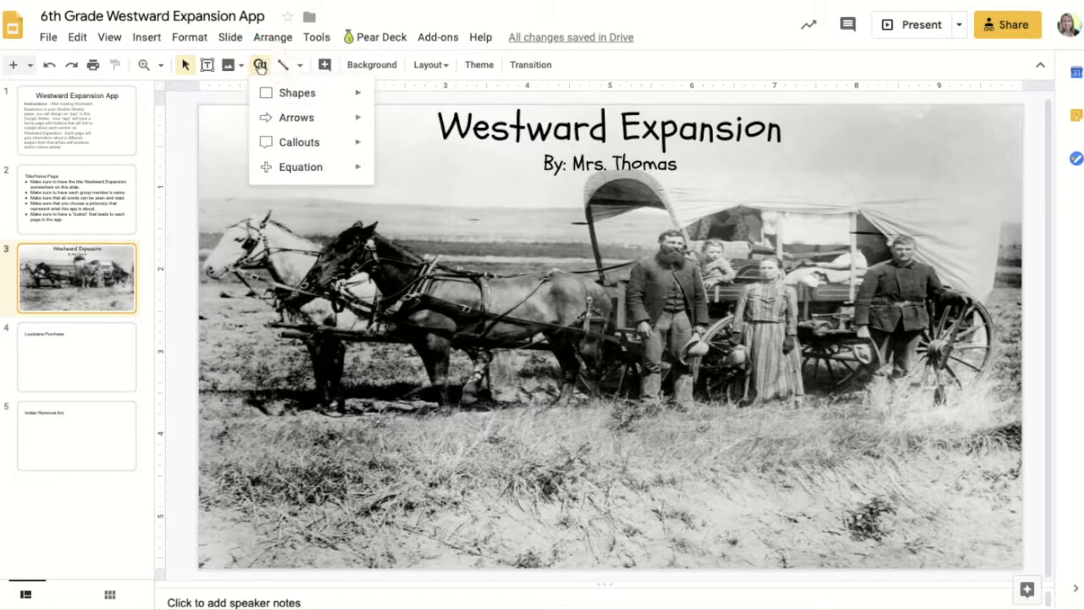
Draw an oval circle over the horses in the upper left of the title slide
mouse_move(305, 101)
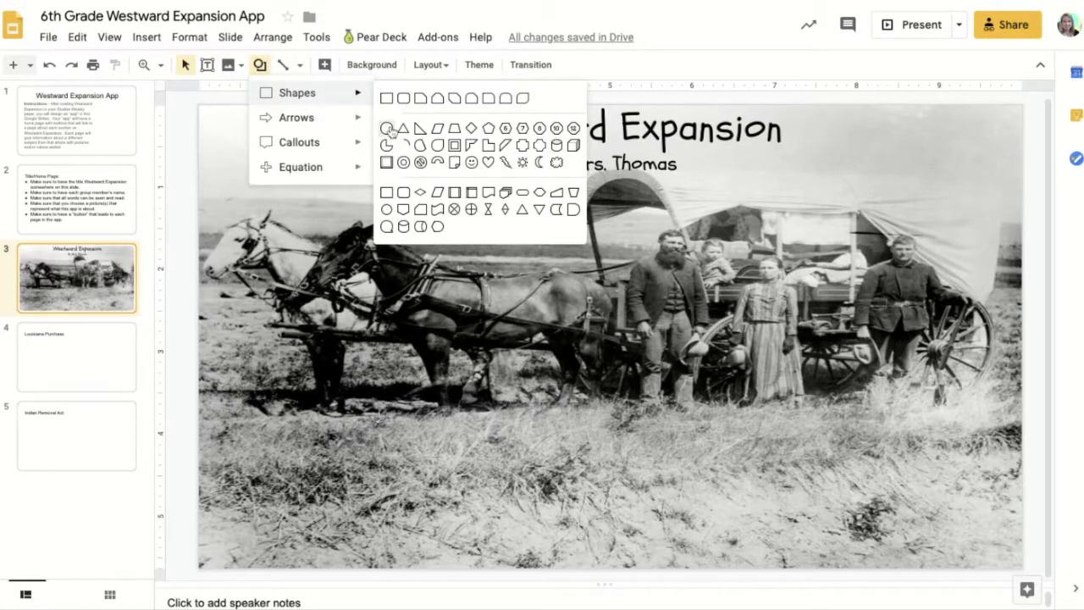
click(387, 129)
drag(266, 177, 381, 291)
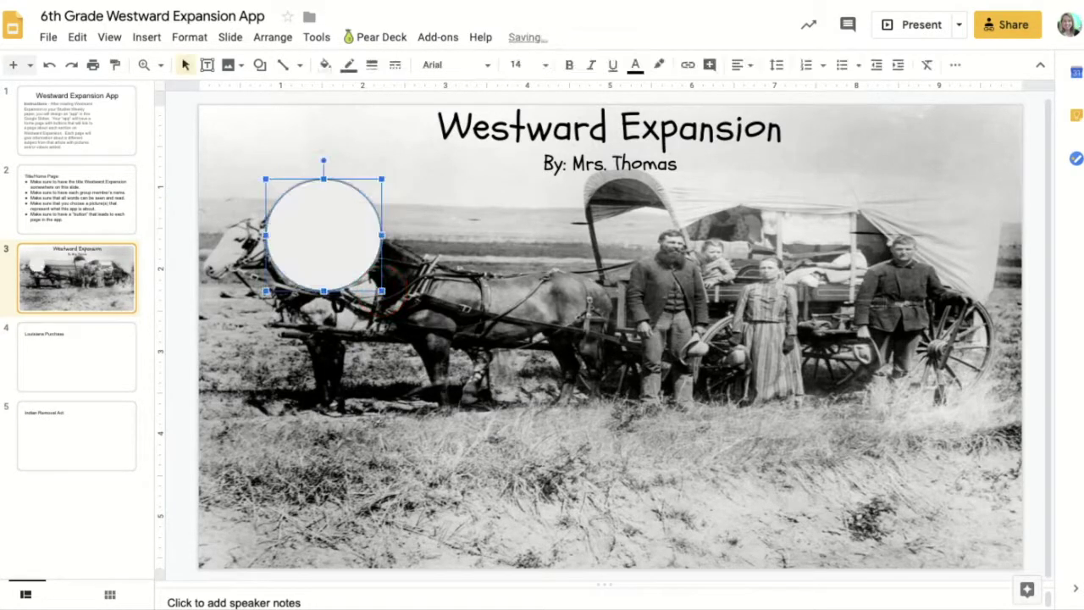
Give the circle a light grey gradient fill and a 4px dark grey border
click(326, 67)
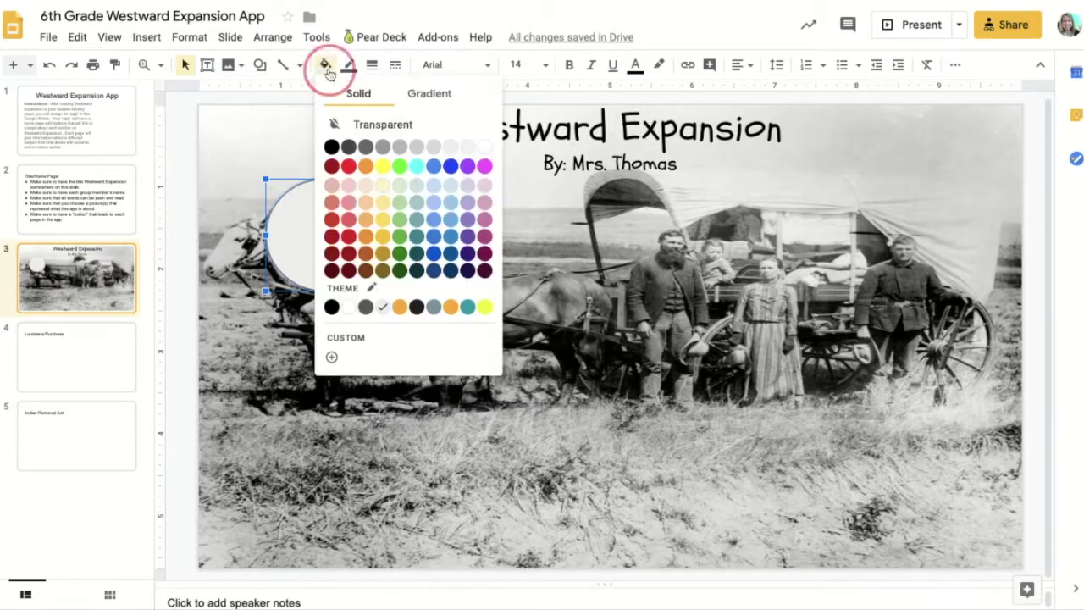
click(432, 97)
click(414, 144)
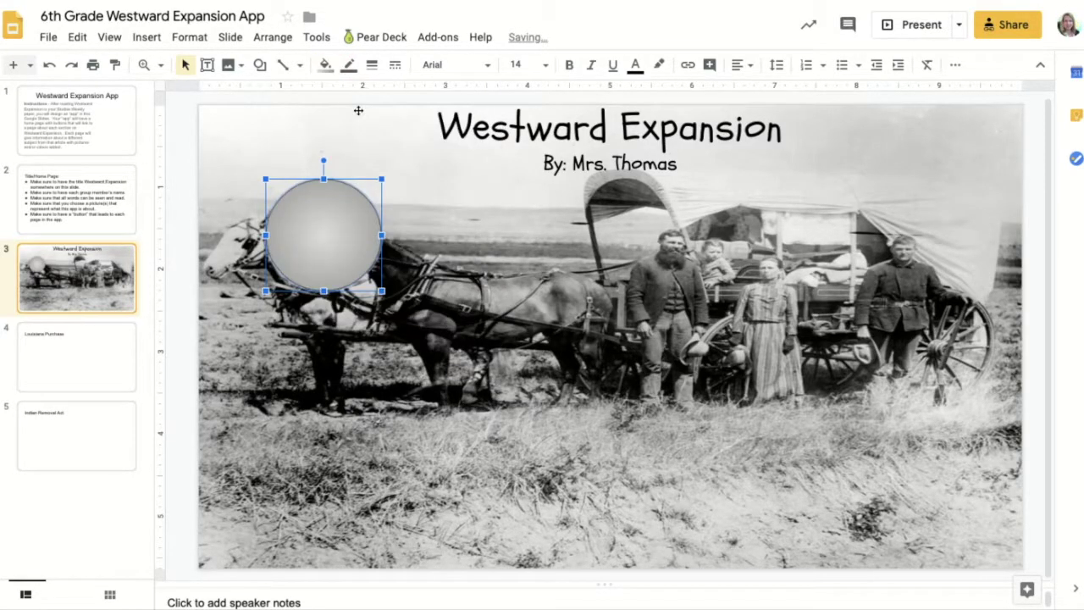
click(350, 68)
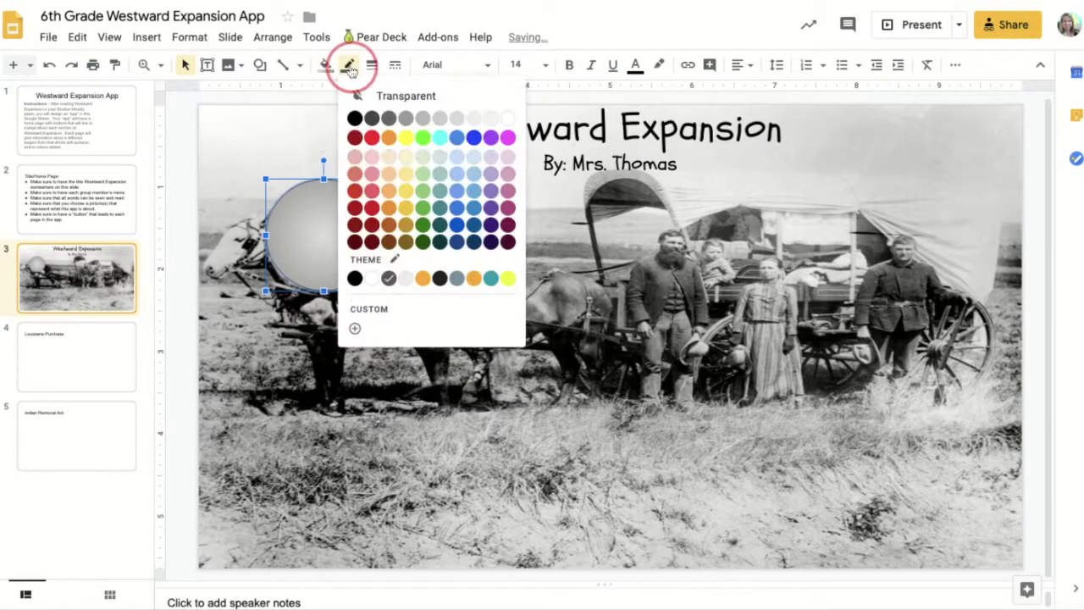
click(374, 119)
click(371, 66)
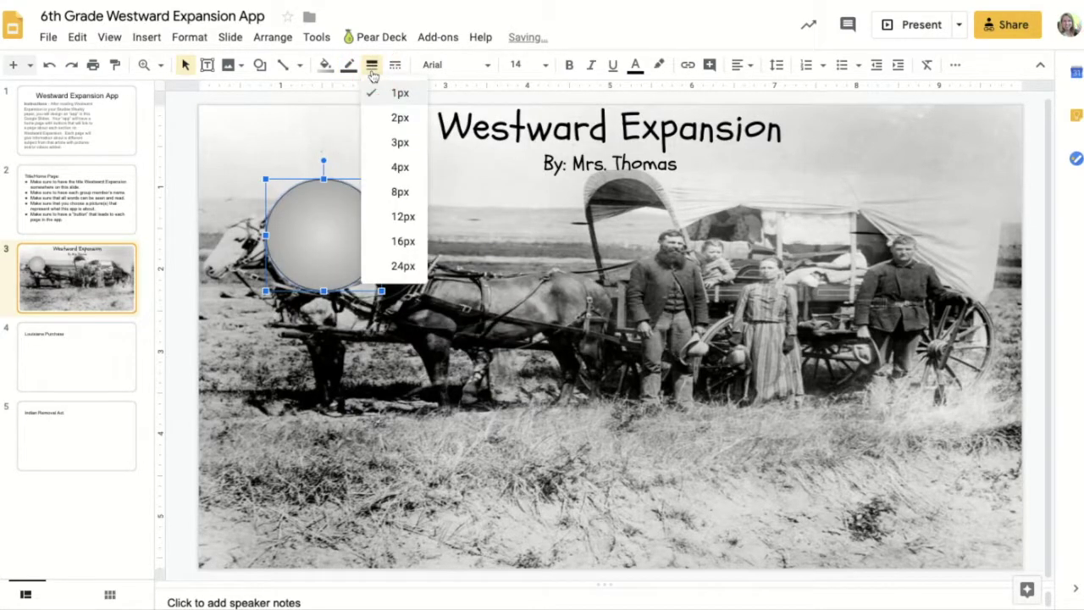
click(401, 168)
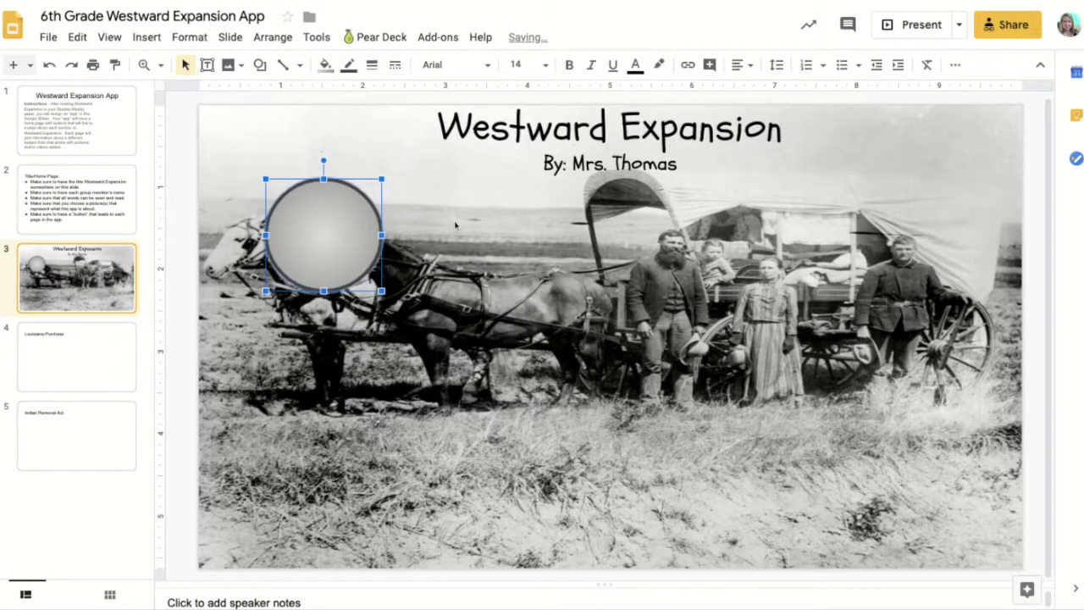
Type 'Louisiana Purchase' inside the grey circle and select that text
click(309, 235)
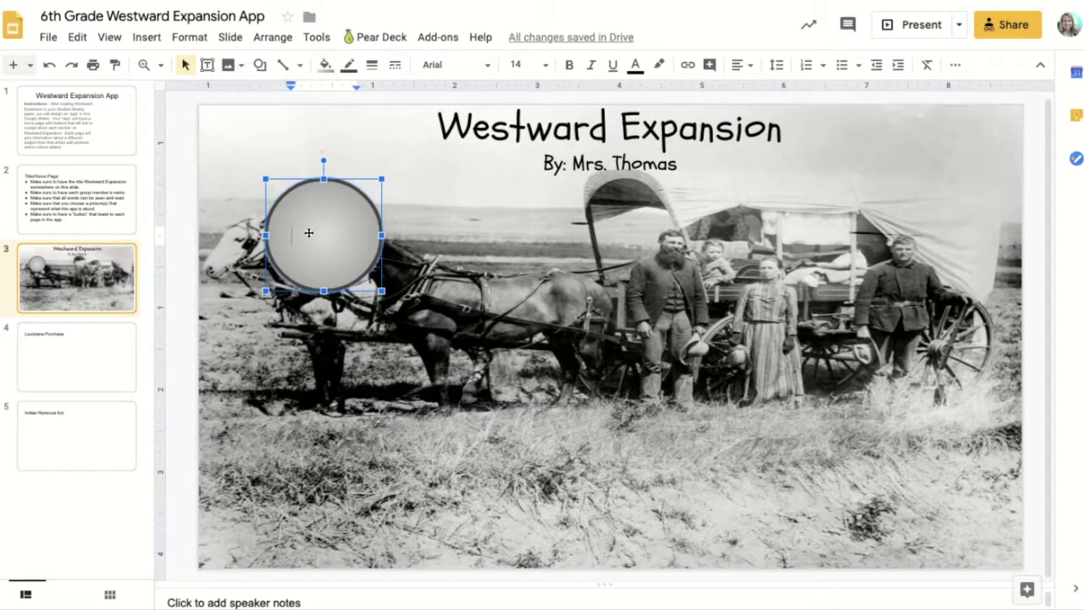
text(Lou)
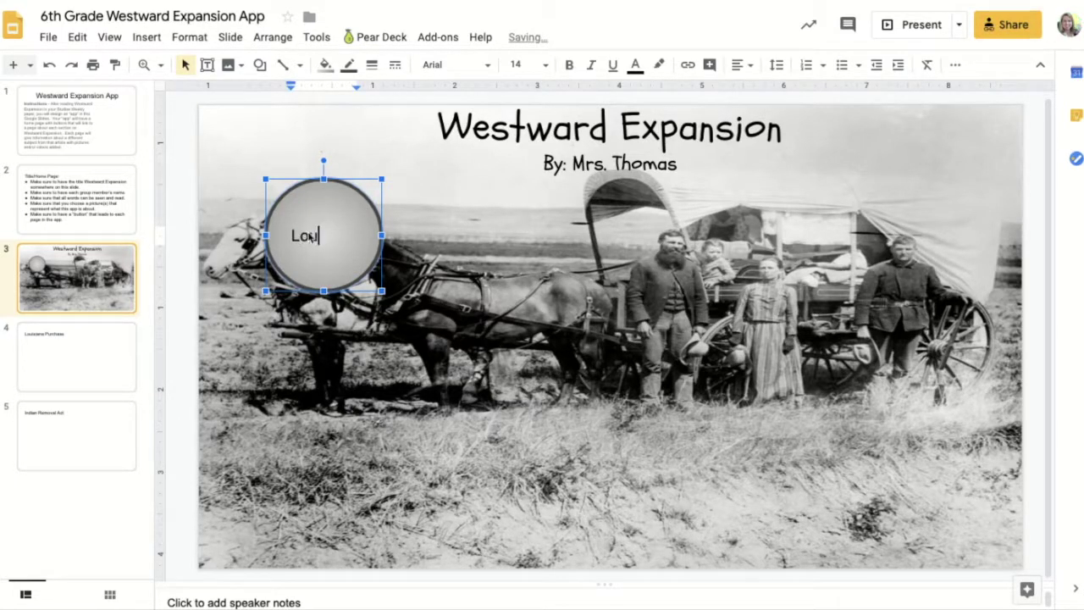
text(isiana Pu)
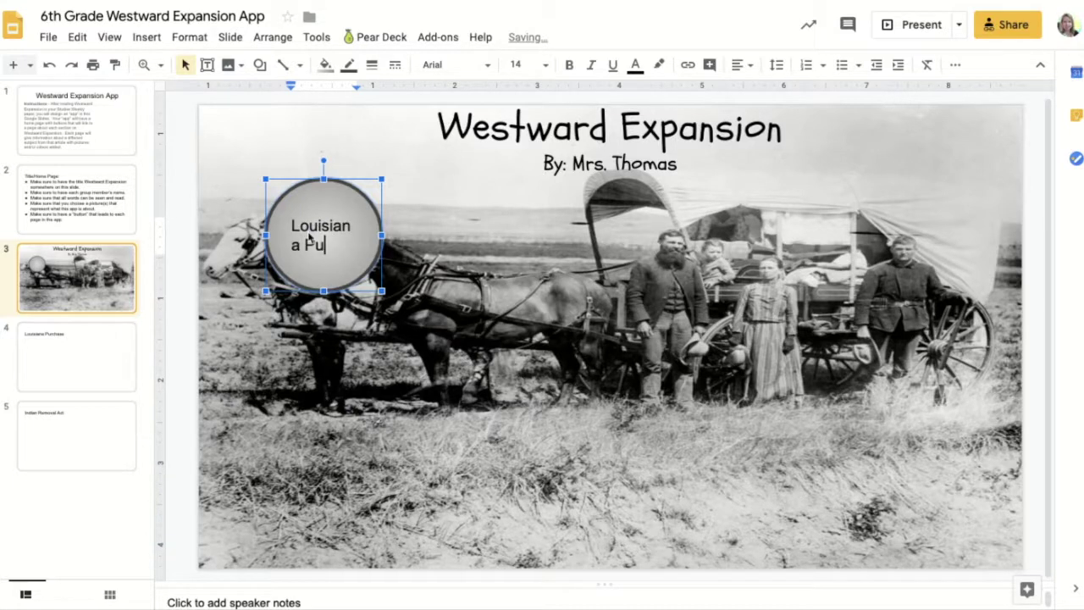
text(rchase)
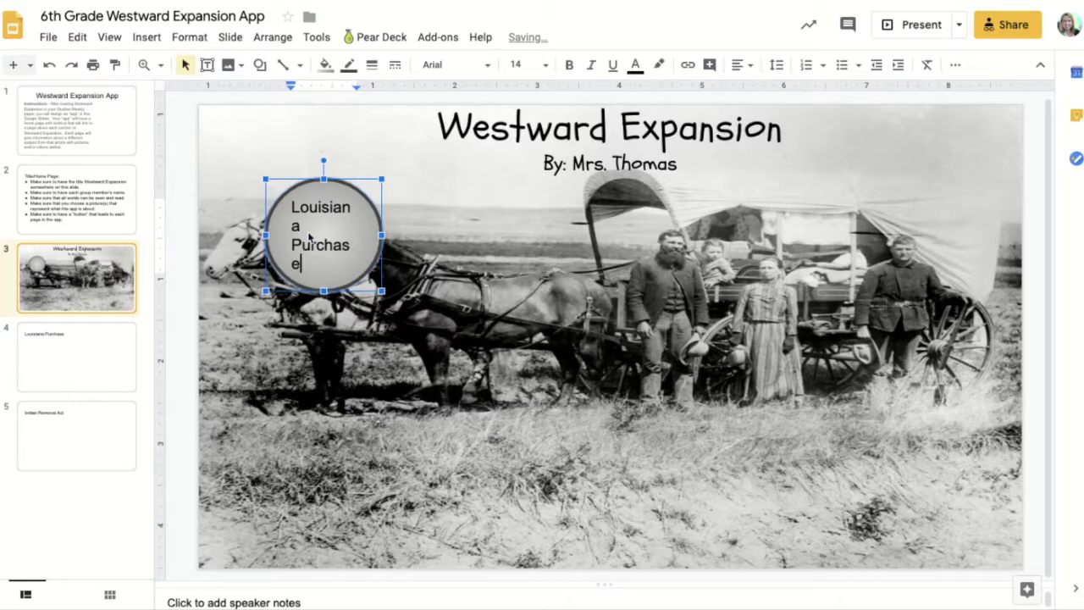
drag(310, 264, 279, 203)
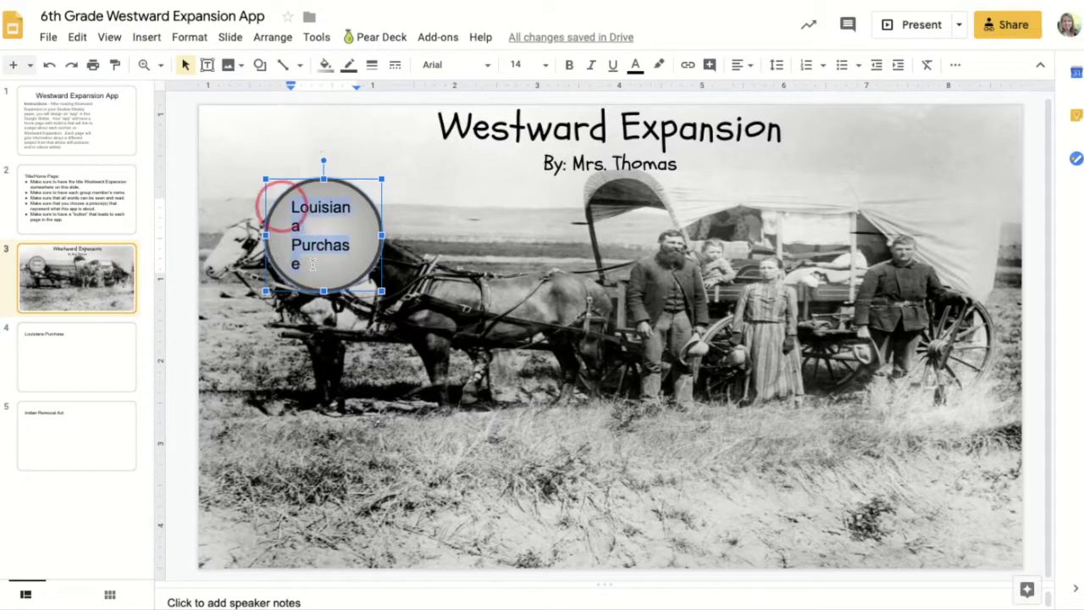
click(487, 65)
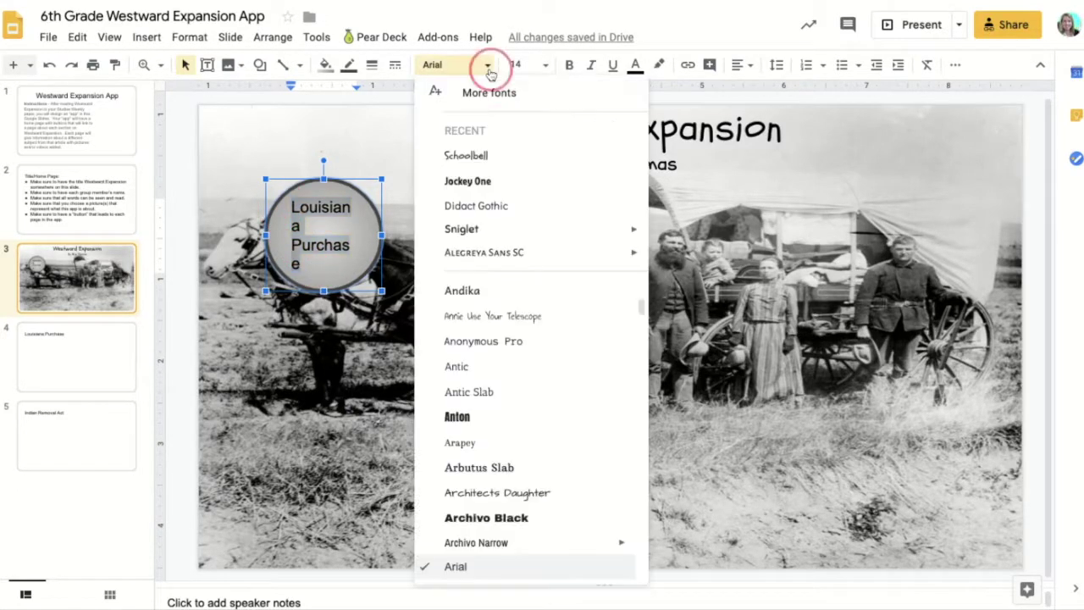
Format the circle's label in Schoolbell, size 18, centre-aligned
click(490, 155)
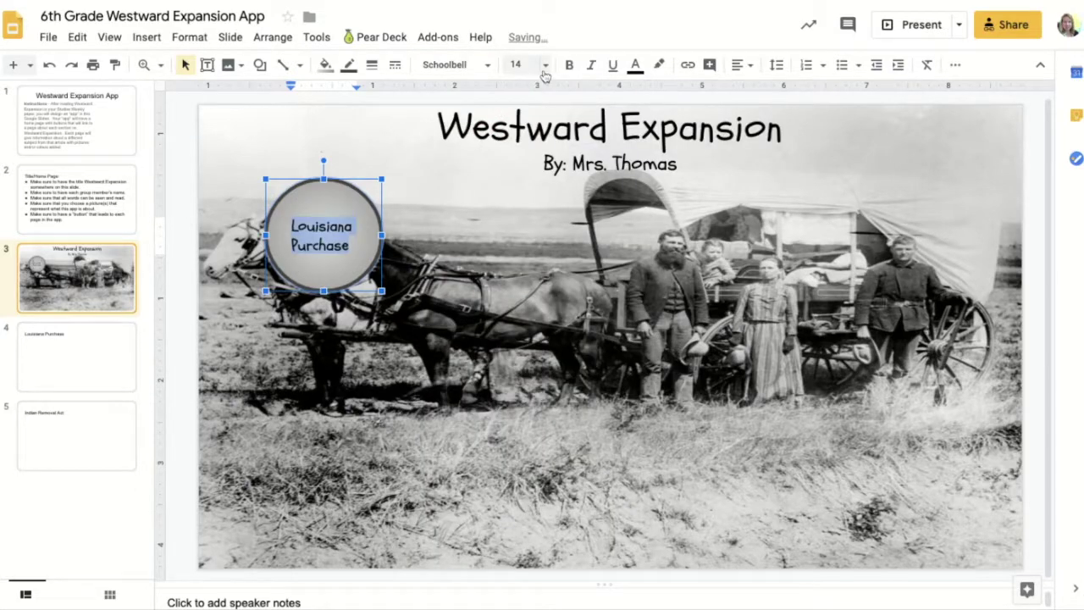
click(545, 68)
click(533, 293)
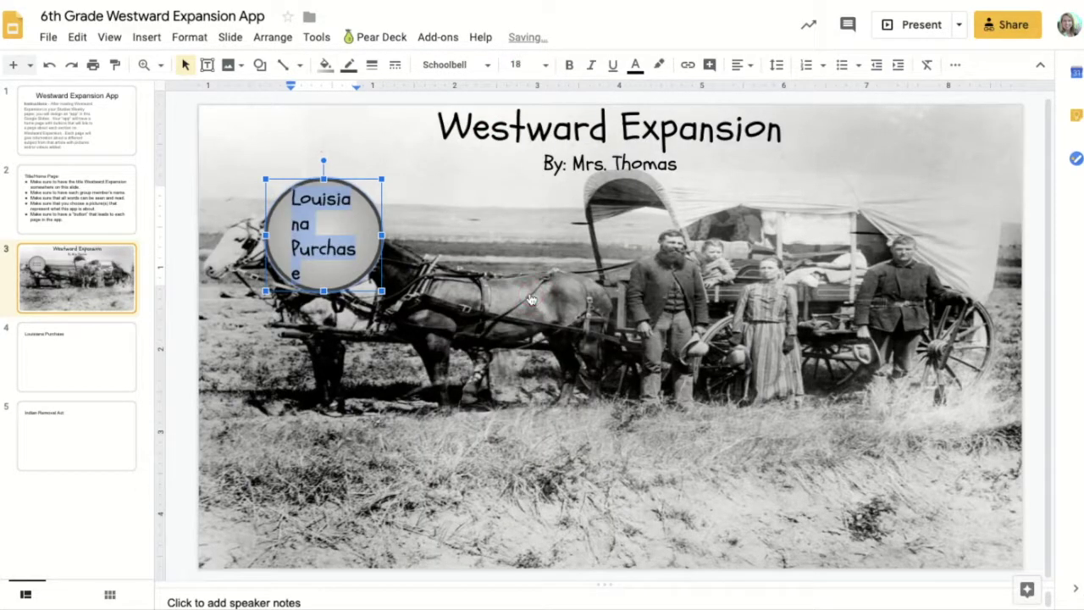
click(740, 66)
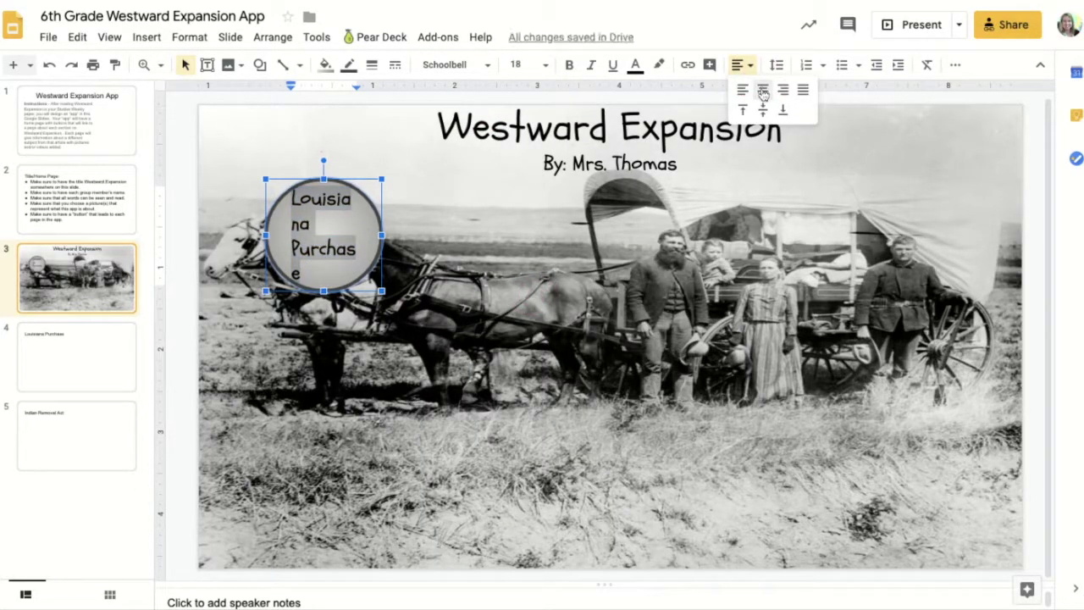
click(762, 92)
Enlarge the circle so the label fits better, undoing an unwanted shrink
drag(382, 291, 395, 293)
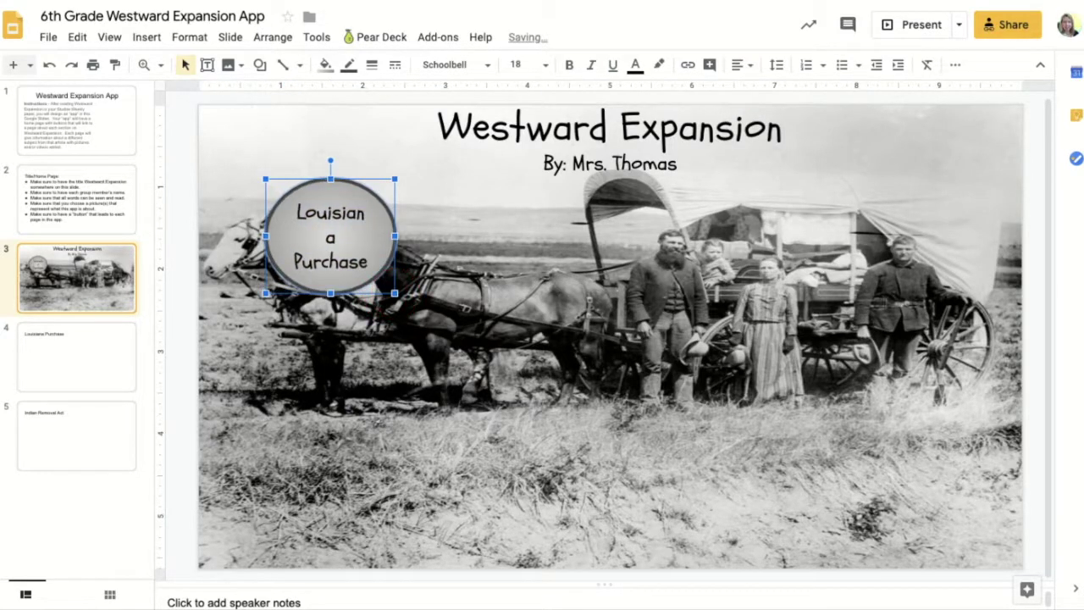
drag(395, 236, 401, 237)
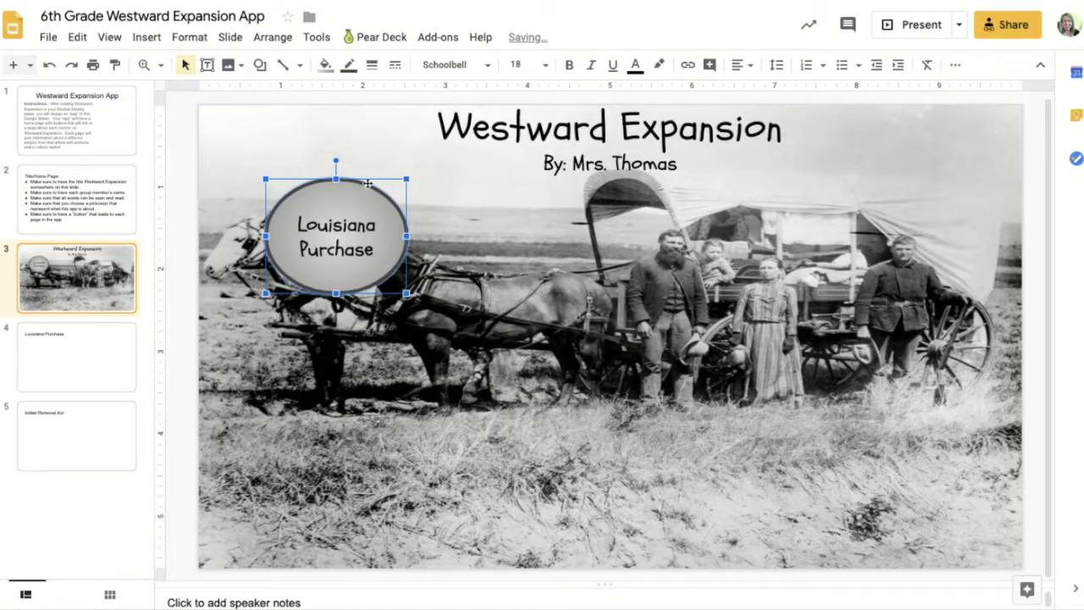
drag(336, 179, 336, 167)
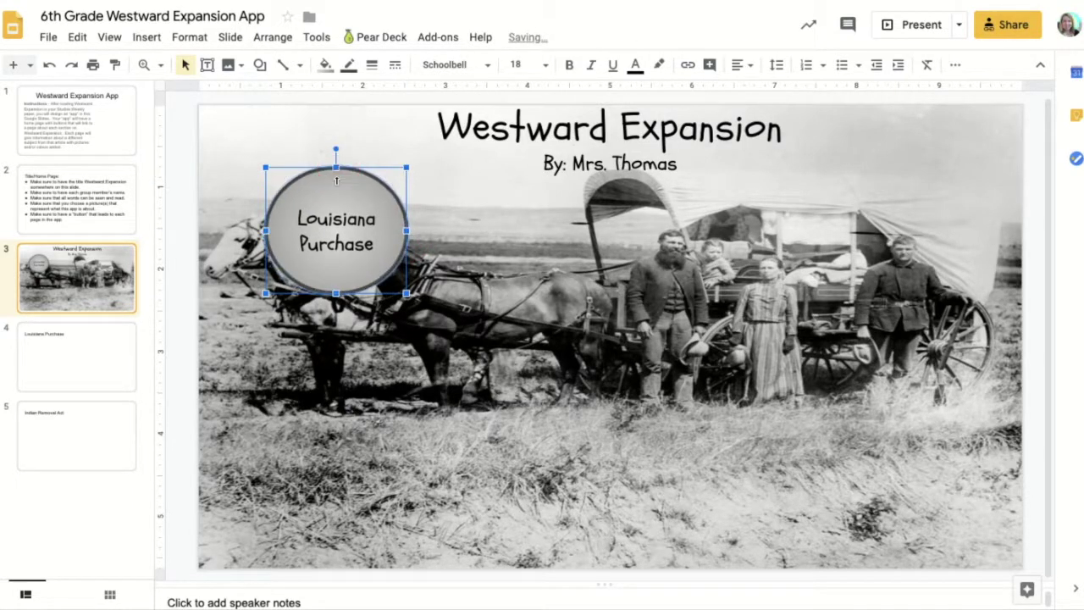
click(406, 168)
drag(406, 168, 381, 183)
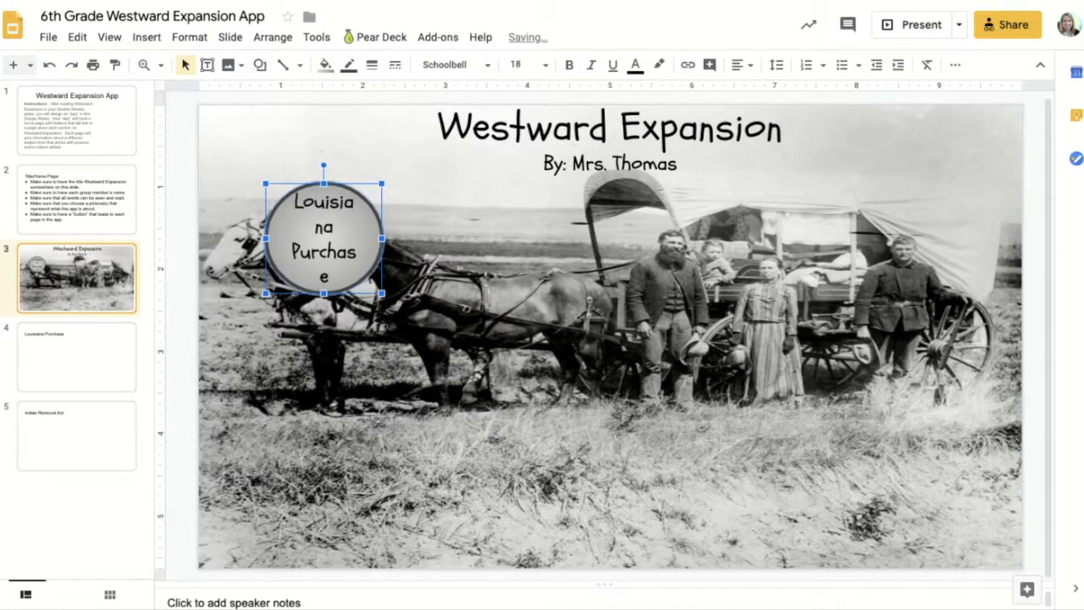
click(382, 176)
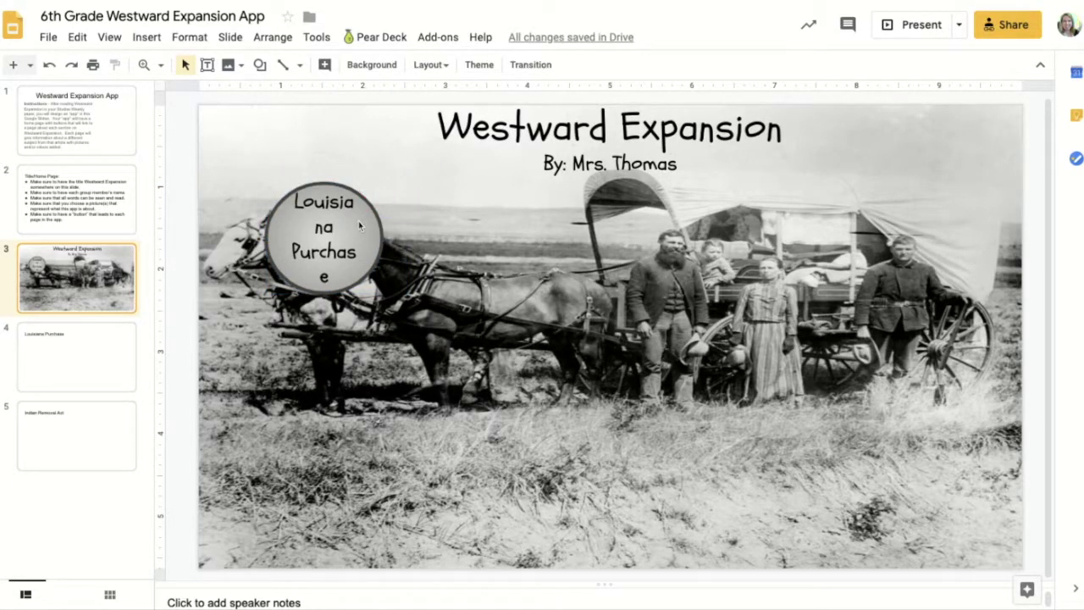
key(ctrl+z)
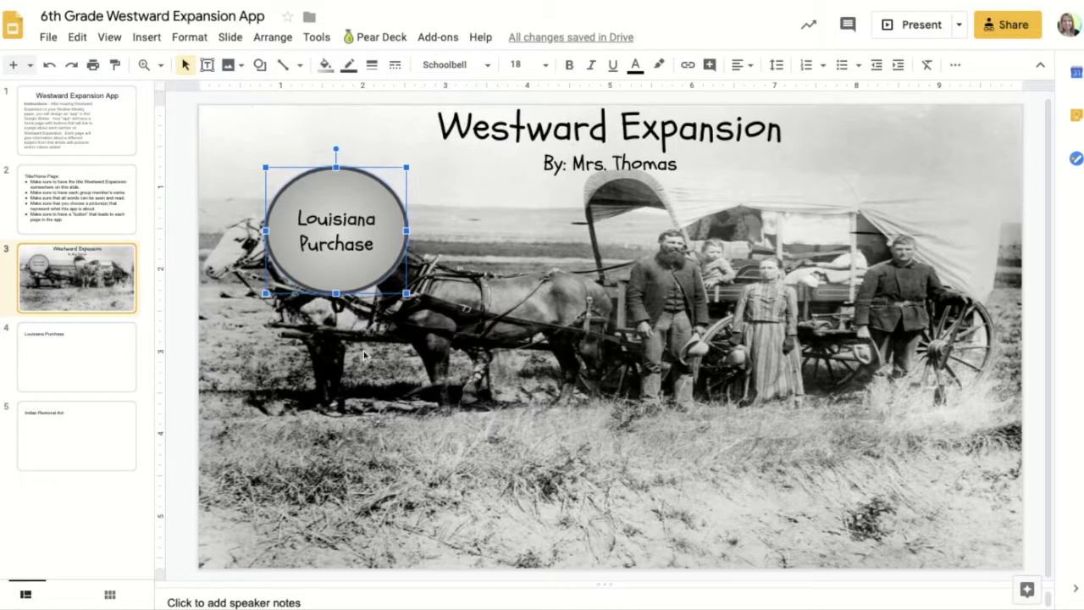
Duplicate the Louisiana Purchase circle with Ctrl+D
key(ctrl+d)
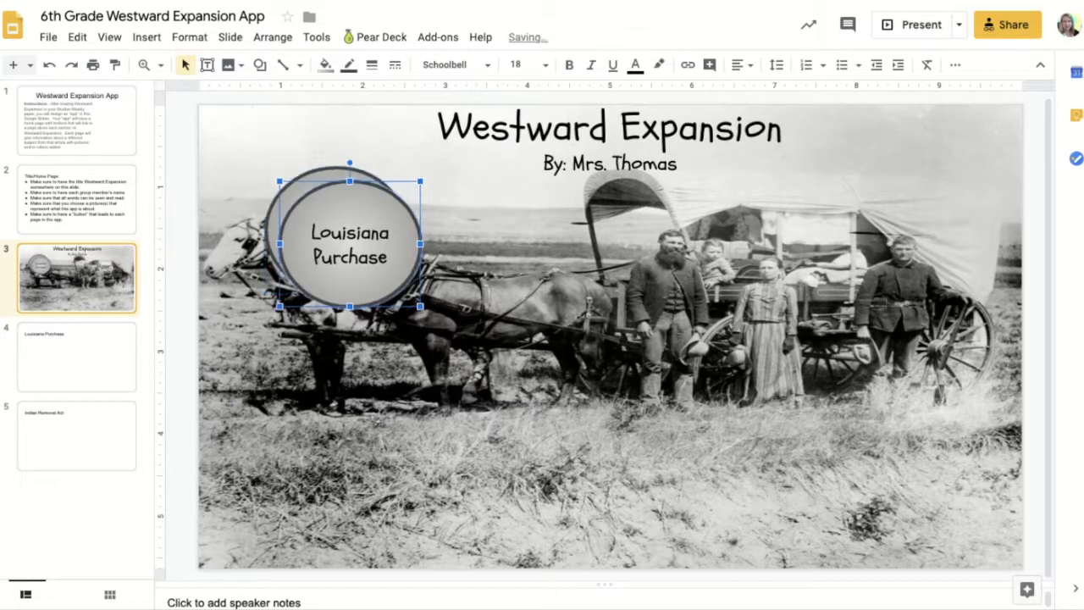
Move the copy right of the original and relabel it 'Indian Removal Act'
drag(379, 300, 548, 335)
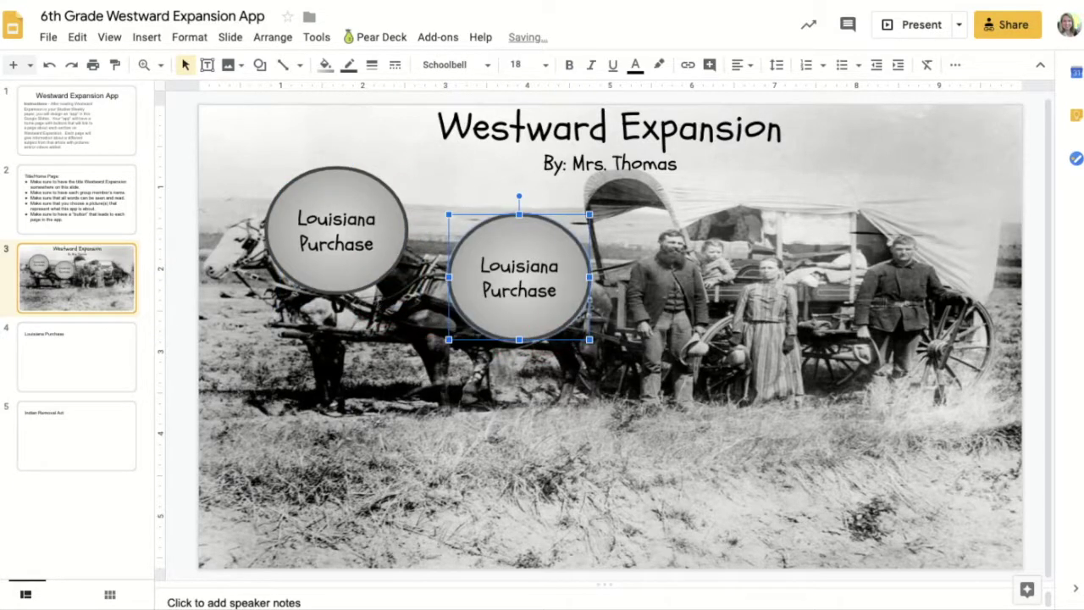
double_click(527, 291)
triple_click(526, 290)
text(In)
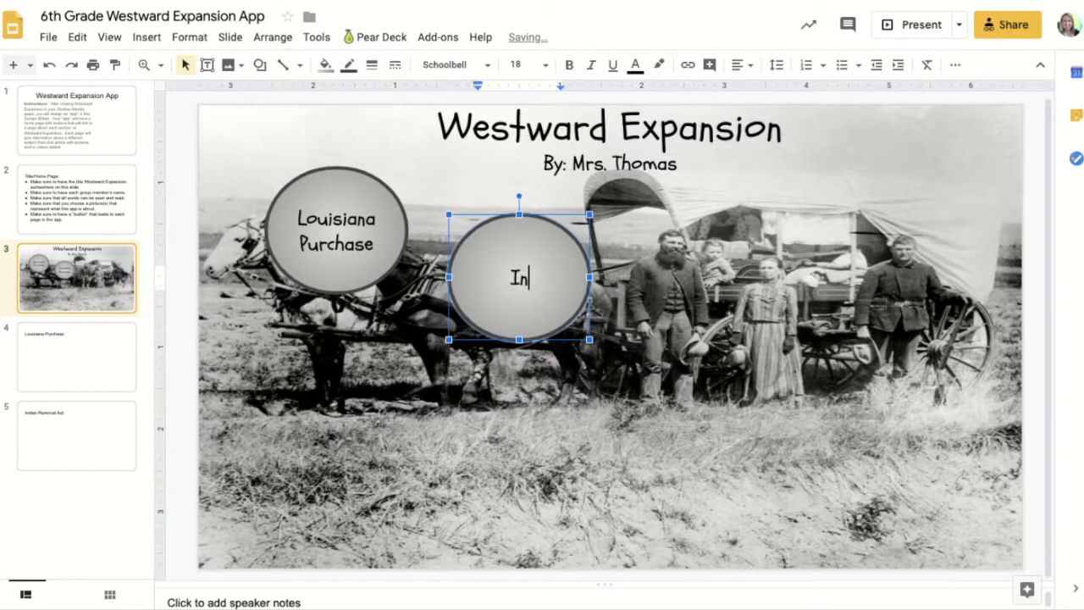
text(dian Removal )
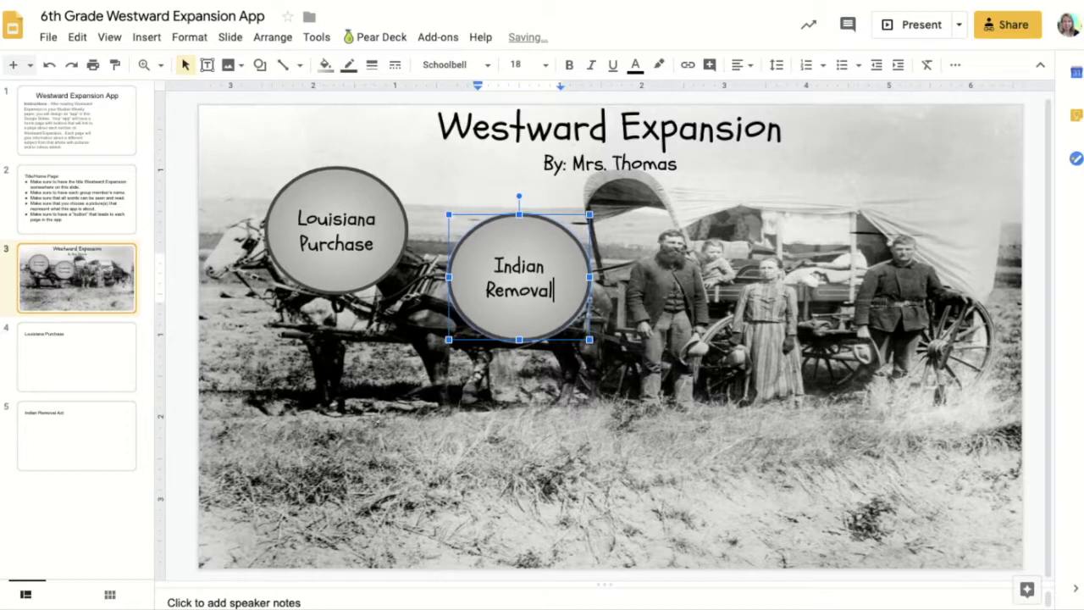
text(Act)
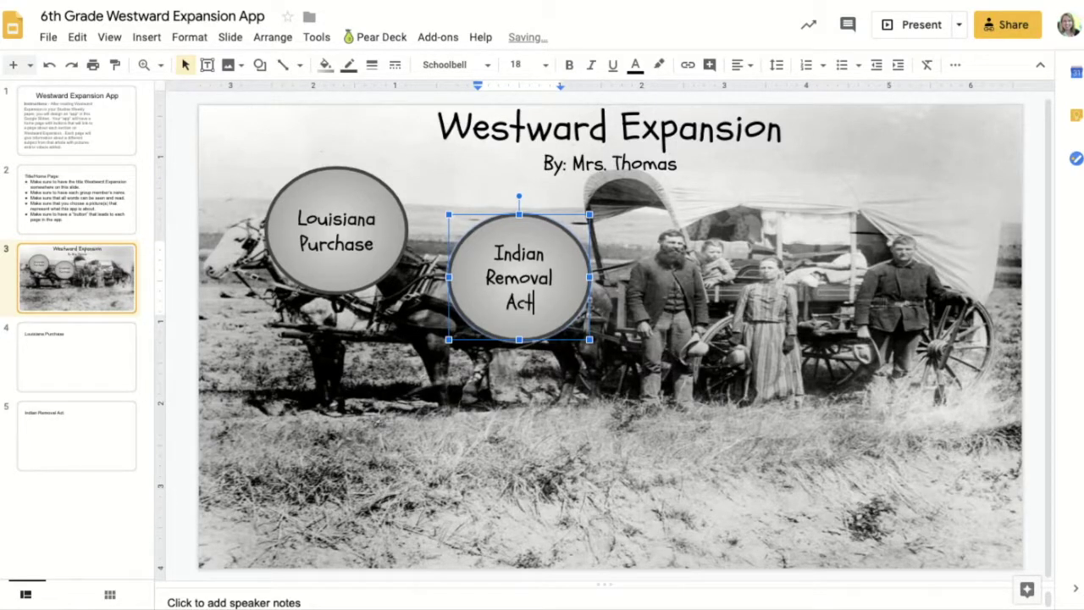
click(692, 359)
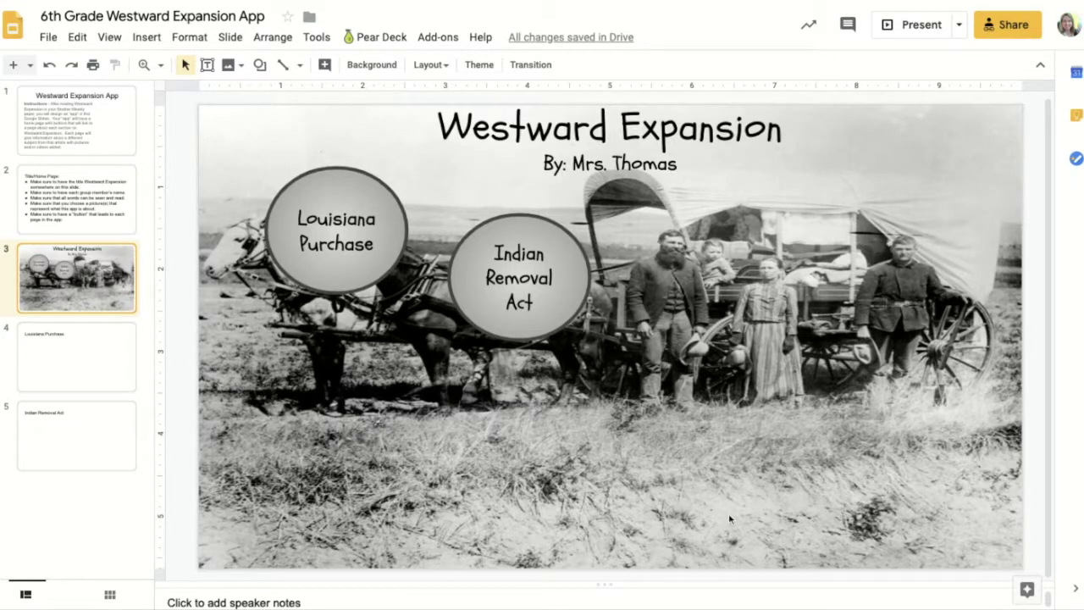
Go to slide 4, the Louisiana Purchase slide
click(69, 365)
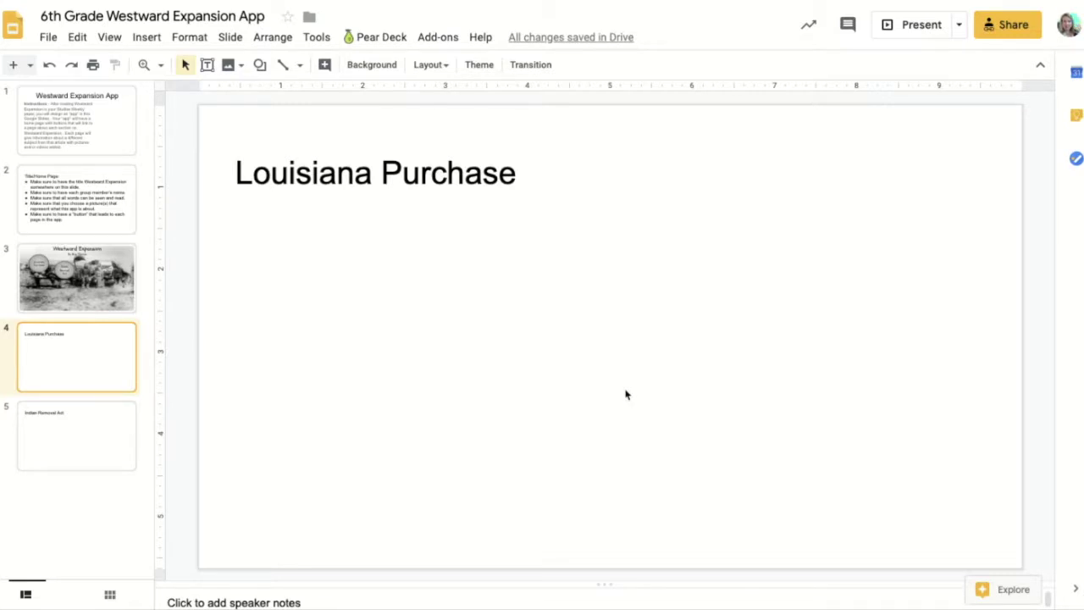
Paste the circle onto slide 4, place it beside the title, and fill it with red gradient
key(ctrl+v)
click(362, 279)
drag(362, 279, 697, 270)
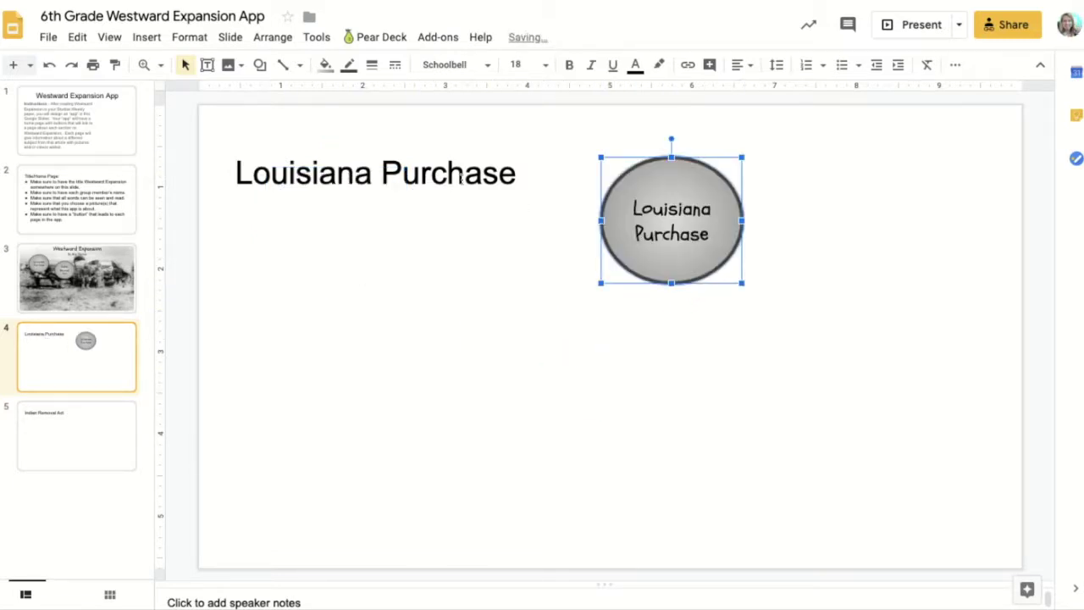
click(326, 66)
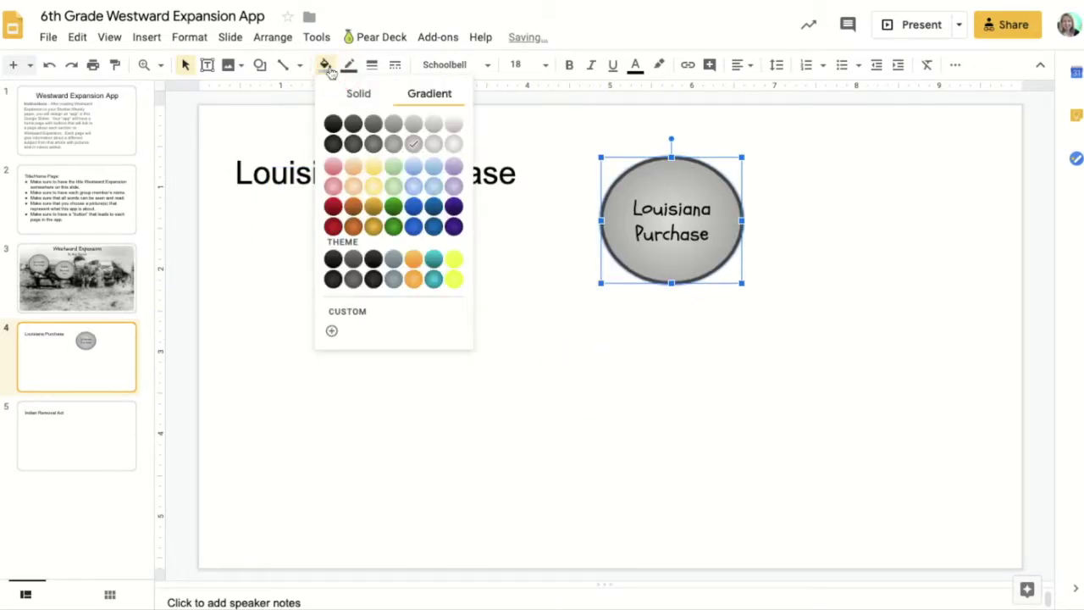
click(333, 207)
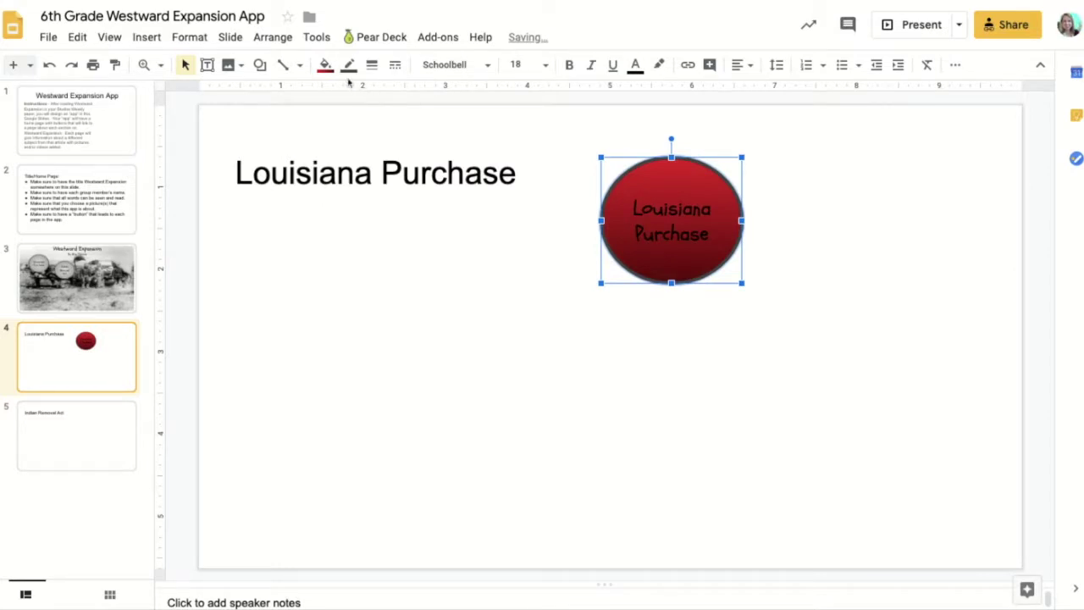
double_click(679, 213)
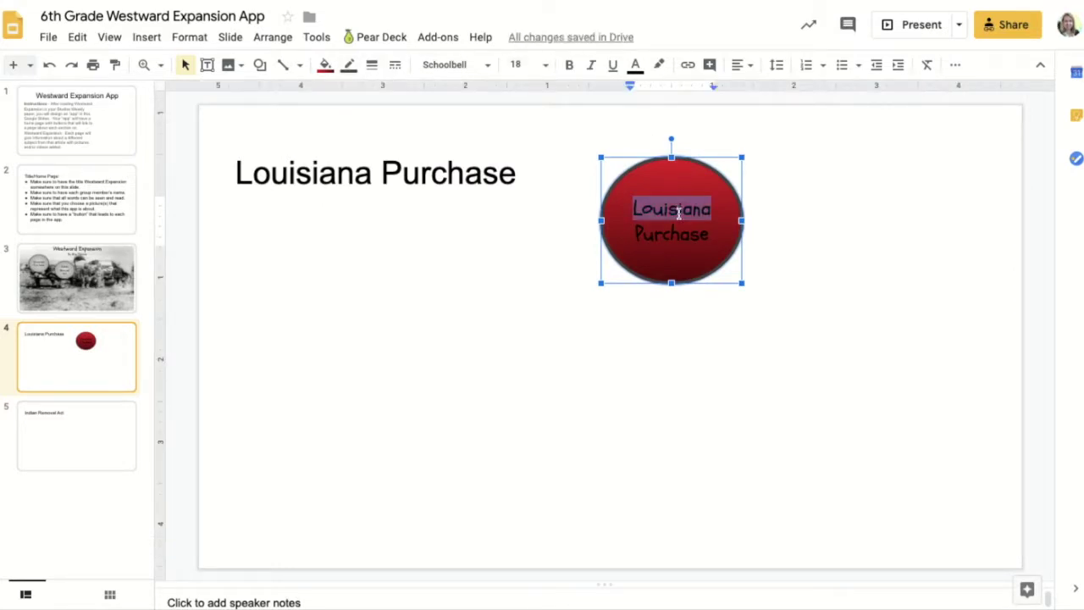
Relabel the red circle 'Back to Menu', shrink it slightly, and move it further right
triple_click(678, 214)
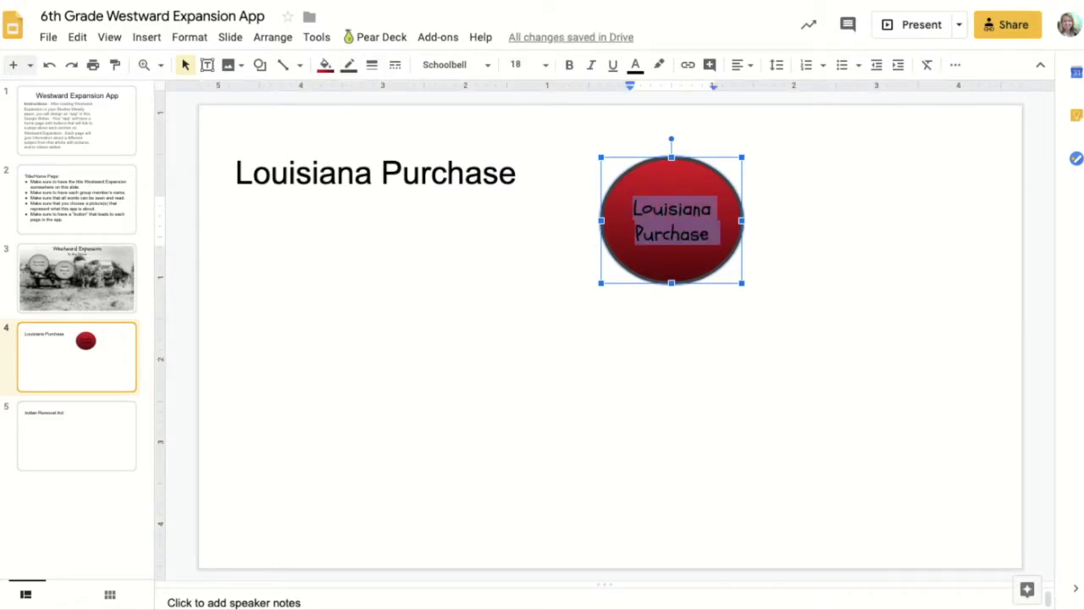
text(Back to Menu)
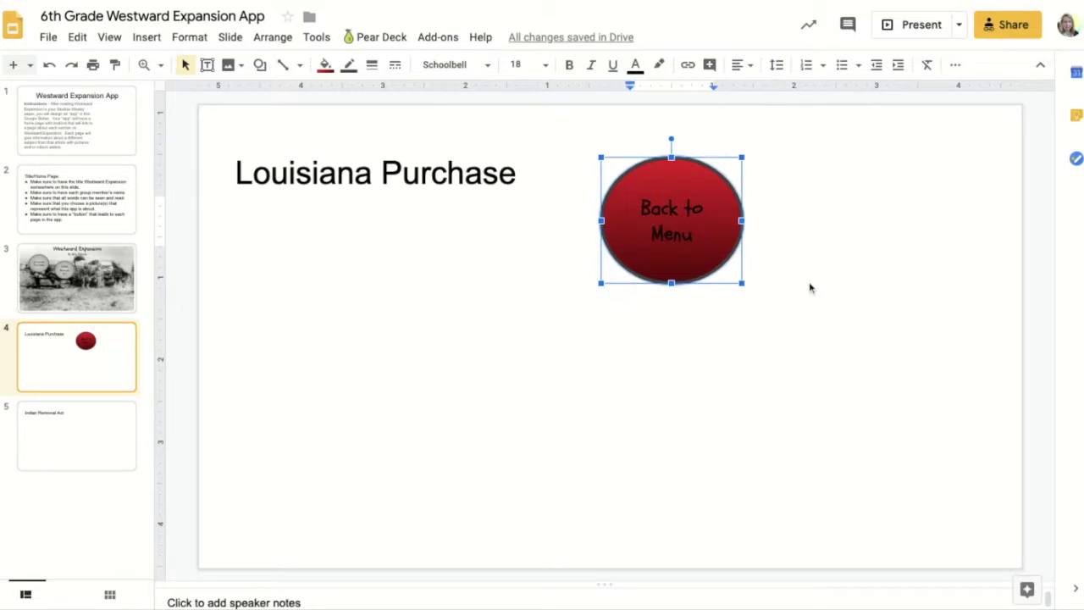
click(743, 284)
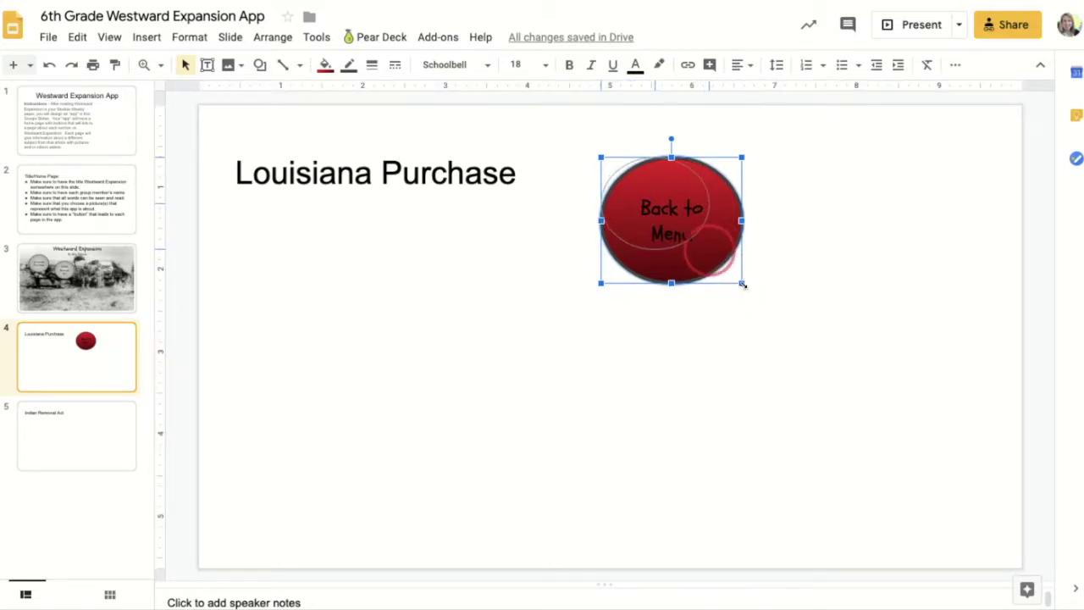
drag(742, 285, 710, 249)
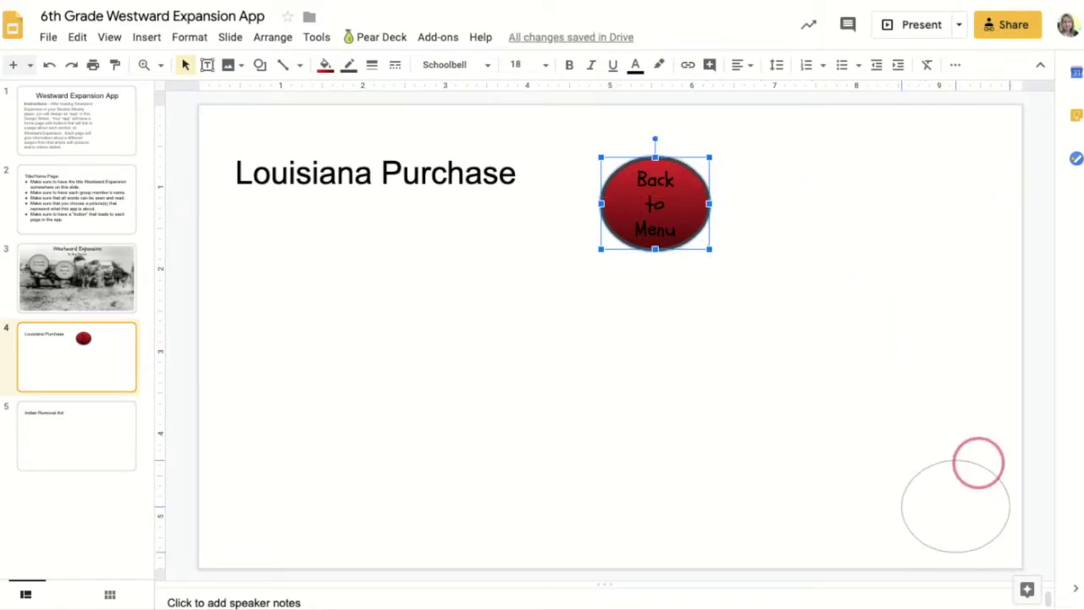
drag(902, 227, 901, 229)
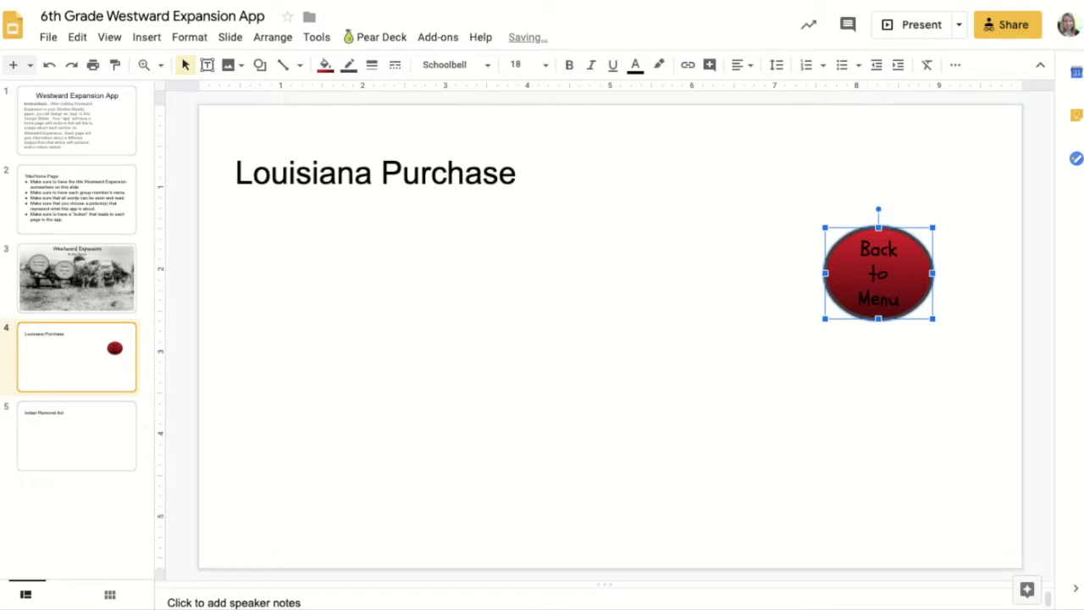
Return to the Westward Expansion title slide after rechecking slide 4
click(85, 298)
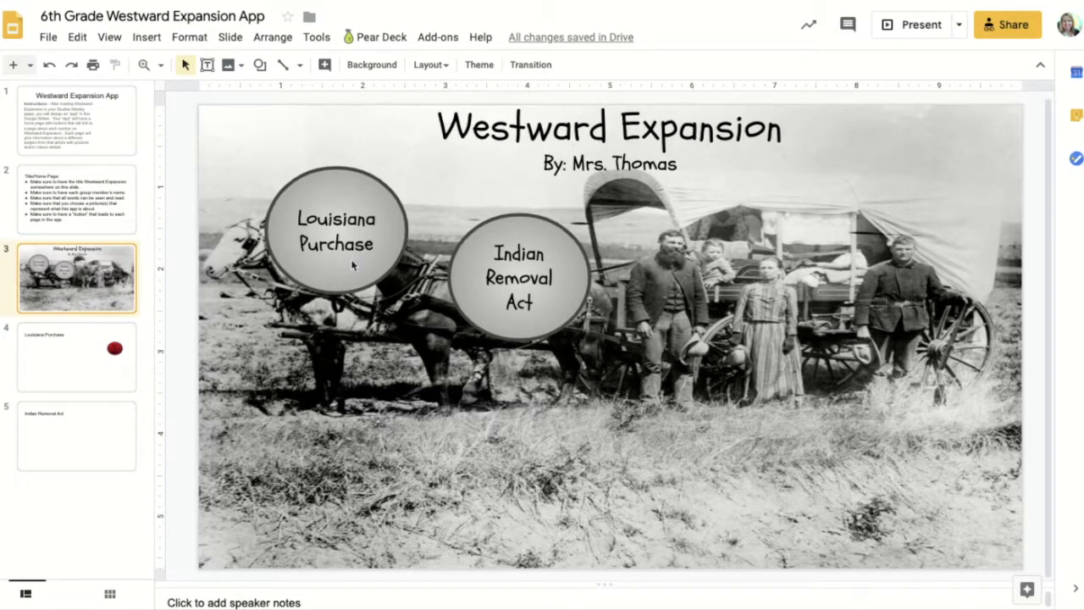
click(70, 361)
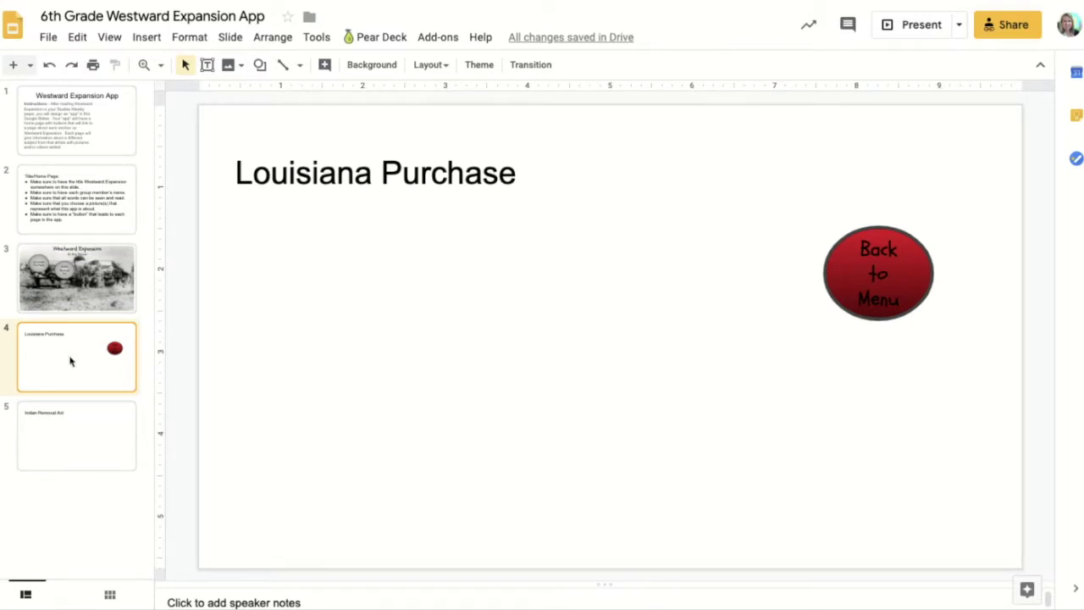
click(104, 290)
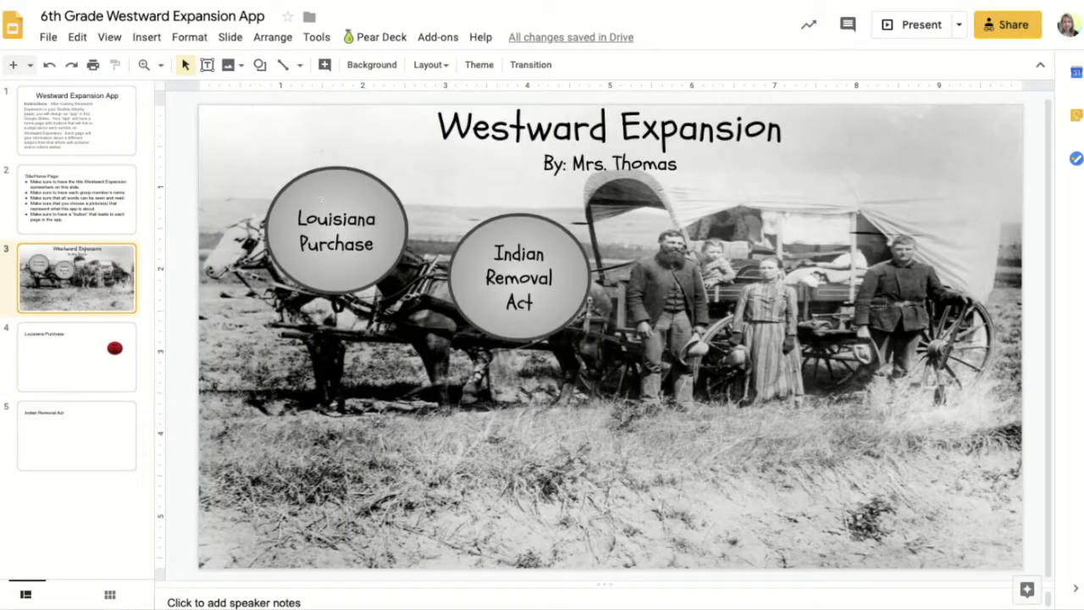
Link the Louisiana Purchase circle to 'Slide 4: Louisiana Purchase' with Ctrl+K
right_click(355, 269)
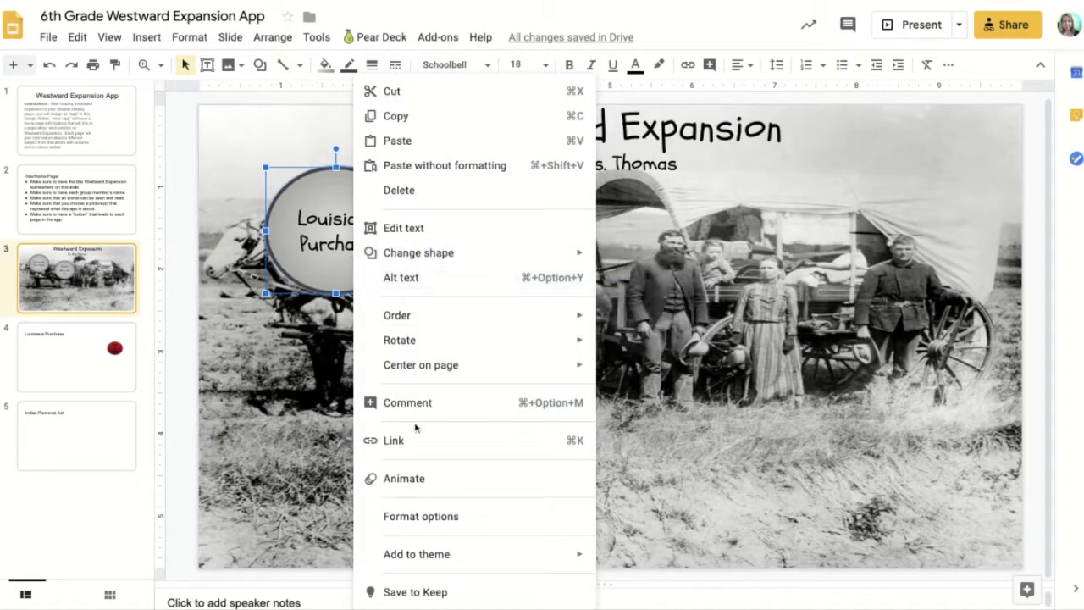
click(308, 307)
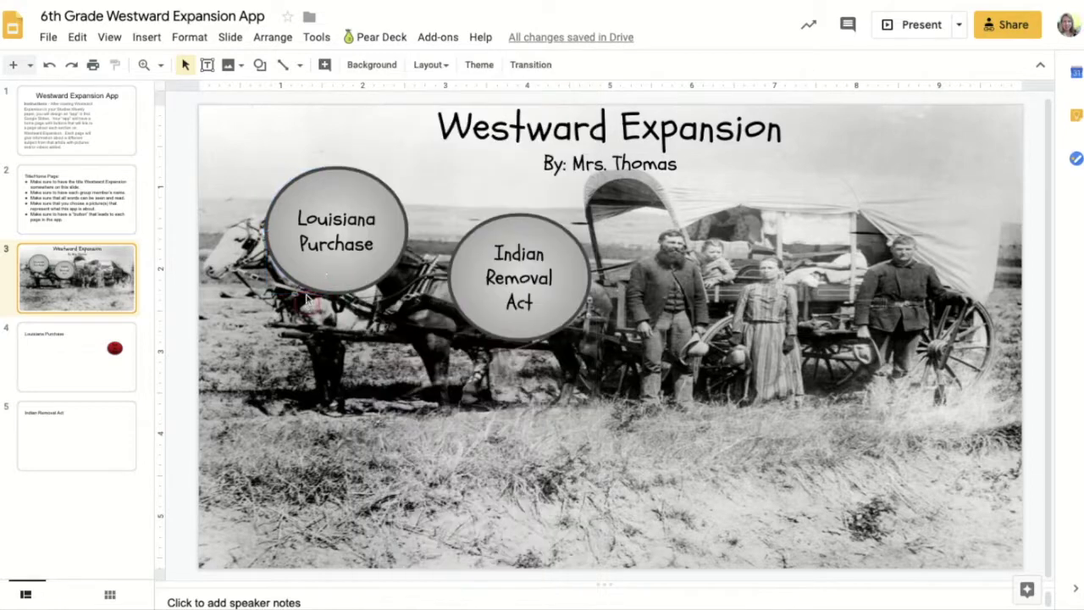
click(330, 261)
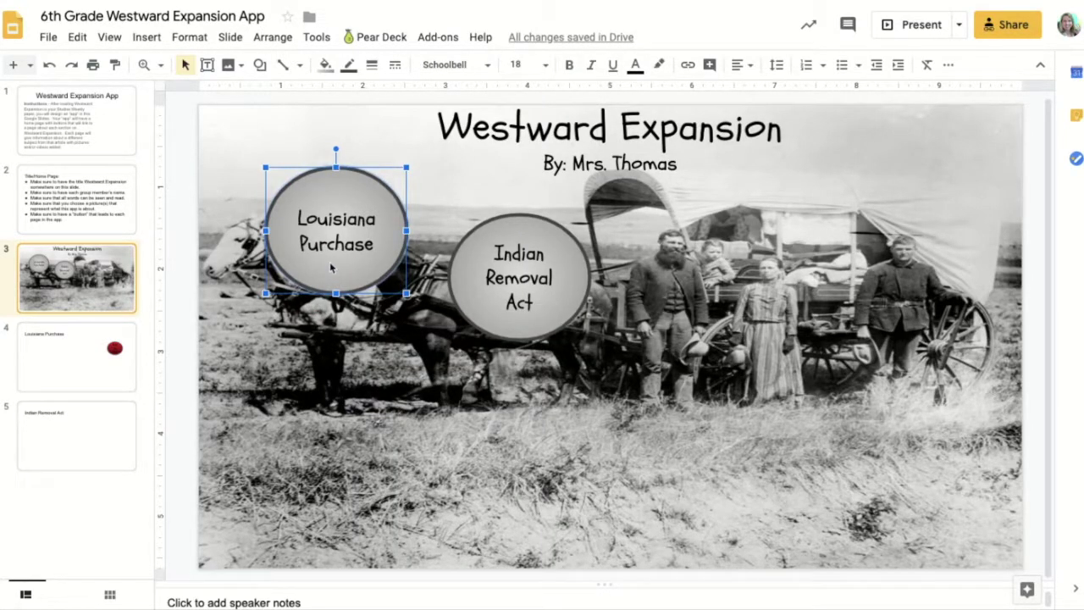
key(ctrl+k)
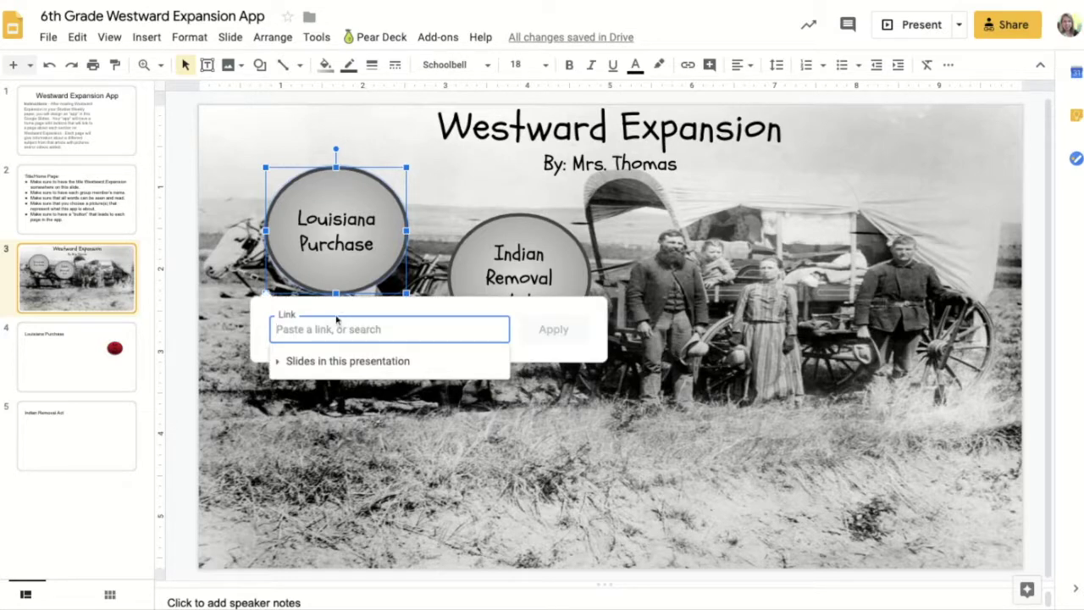
click(351, 363)
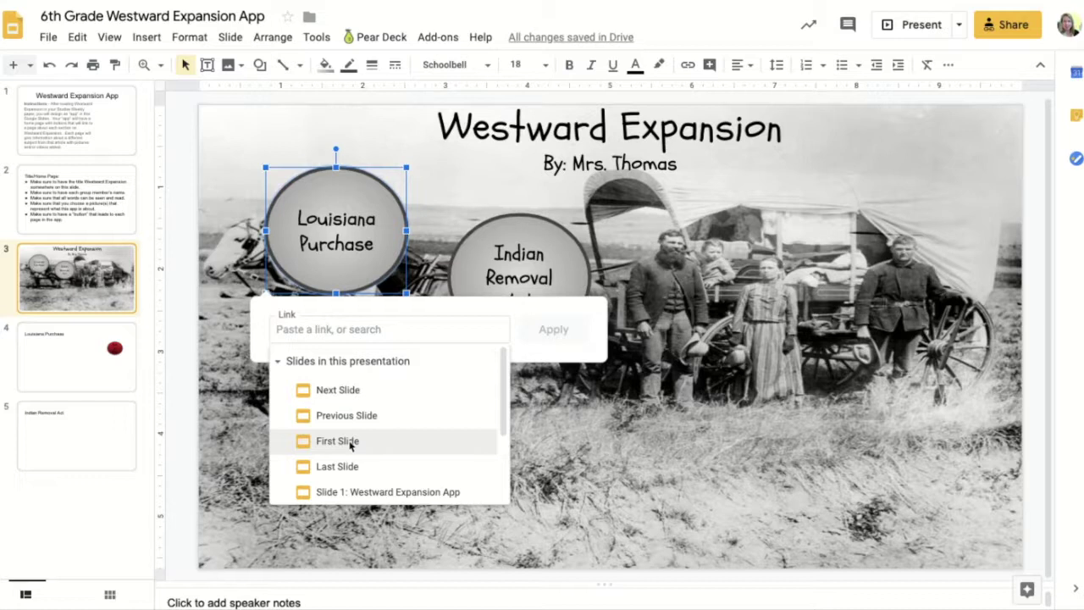
scroll(351, 445, down, 3)
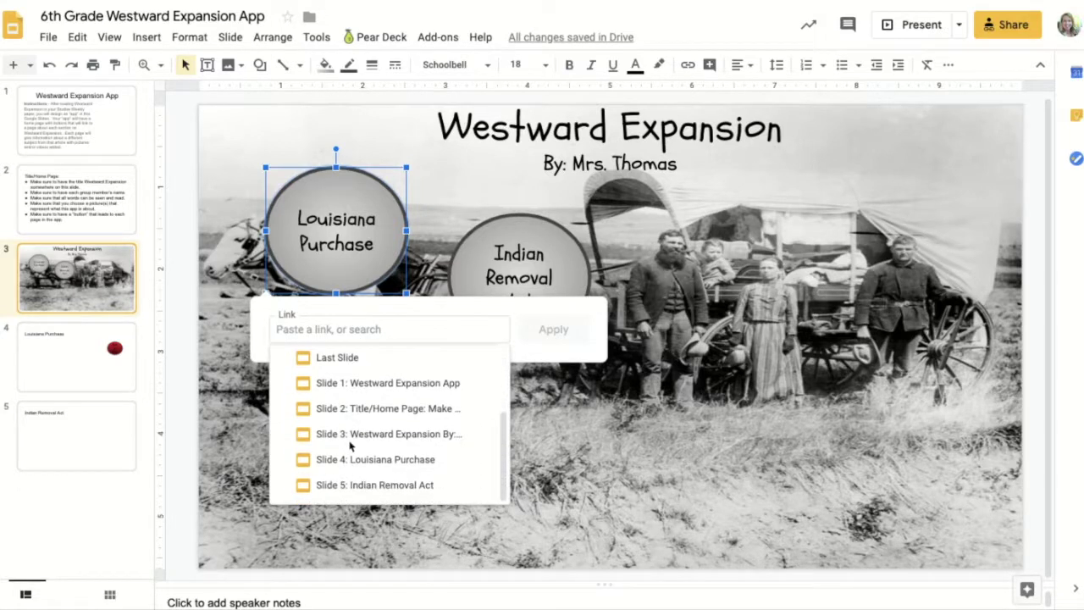
click(354, 458)
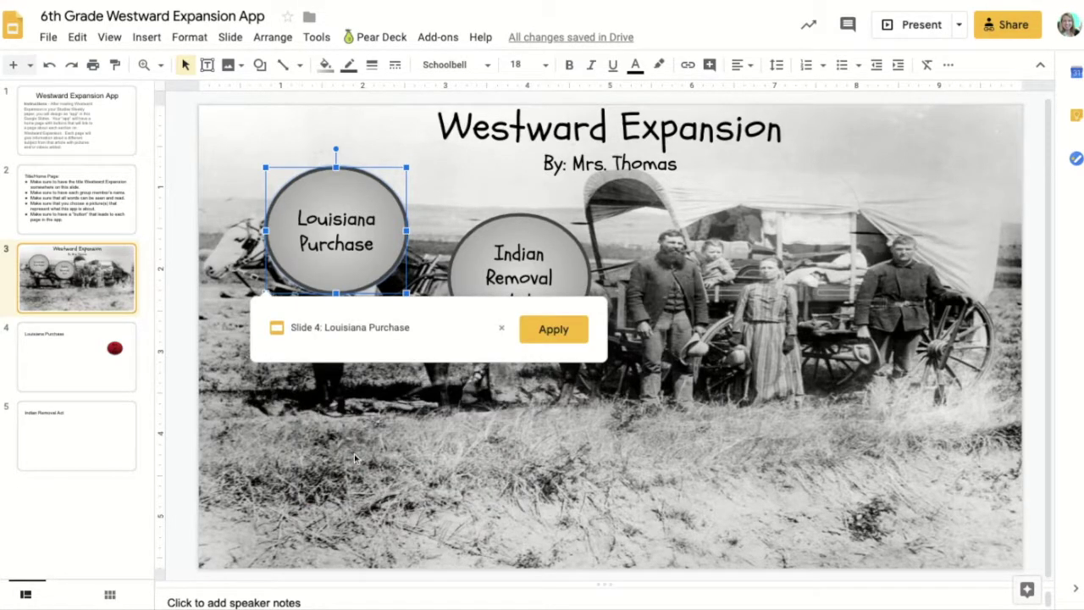
click(554, 333)
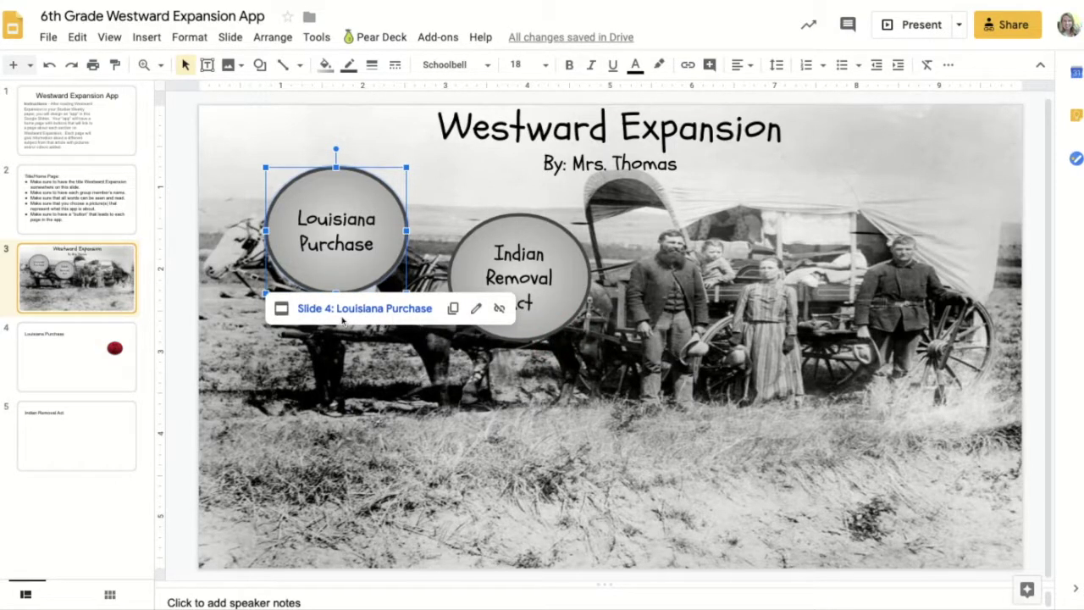
click(571, 299)
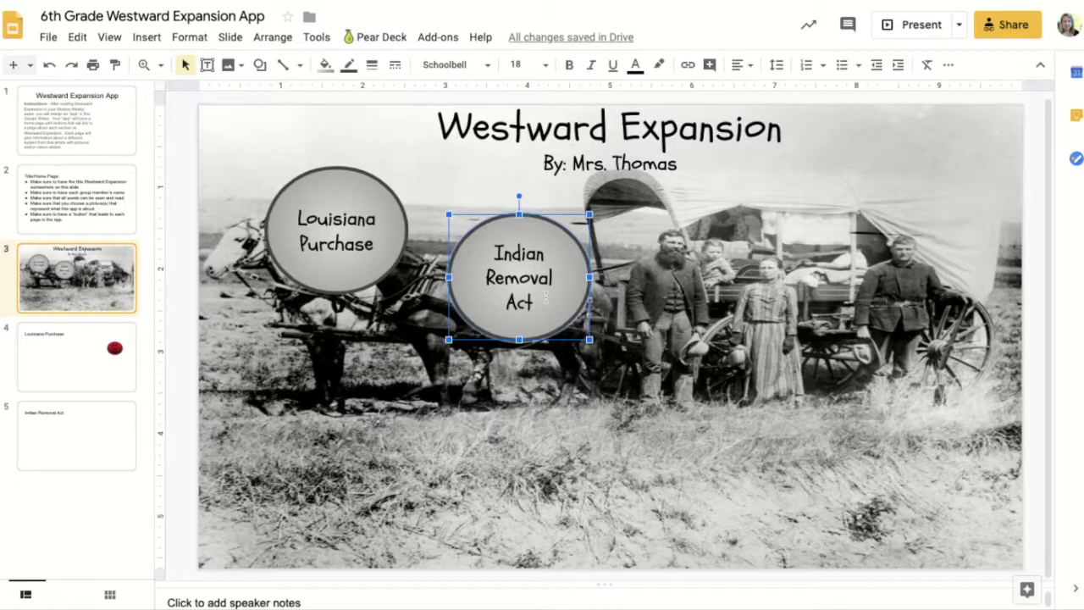
Link the Indian Removal Act circle to Slide 5, Indian Removal Act
key(ctrl+k)
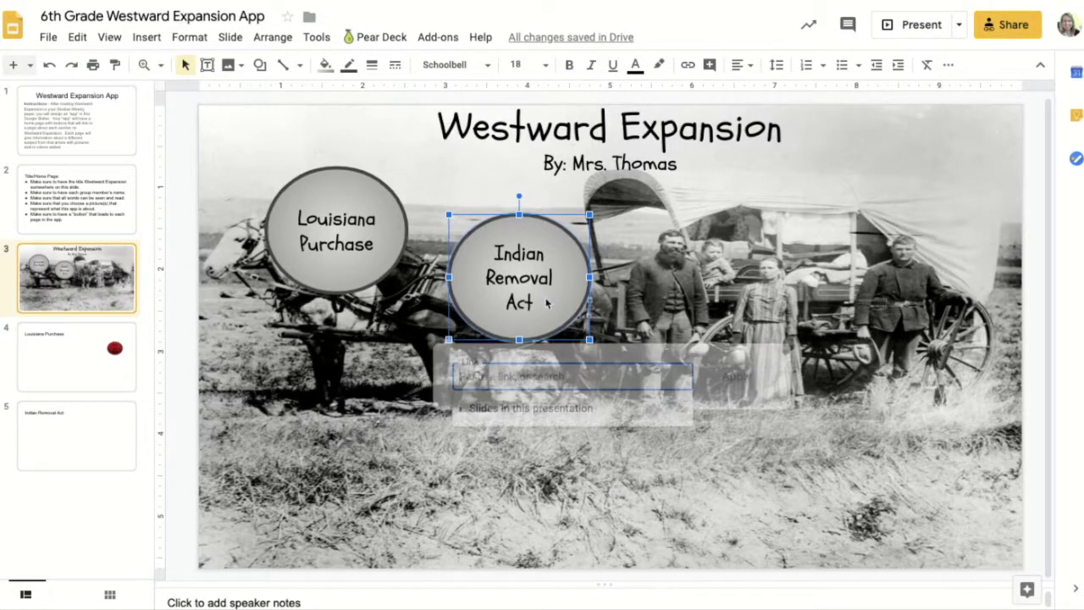
click(497, 408)
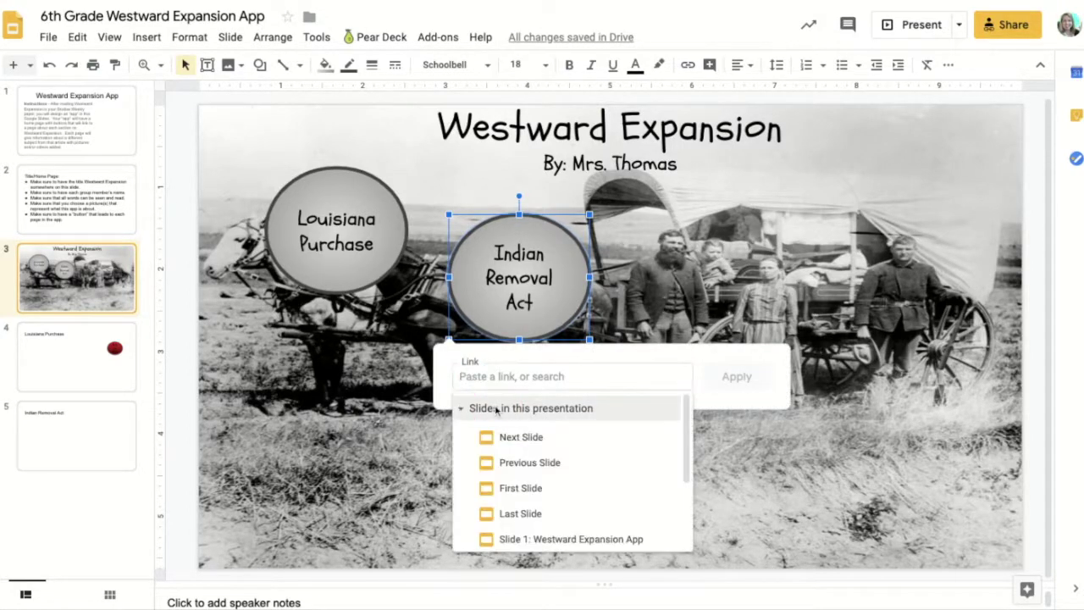
scroll(538, 498, down, 3)
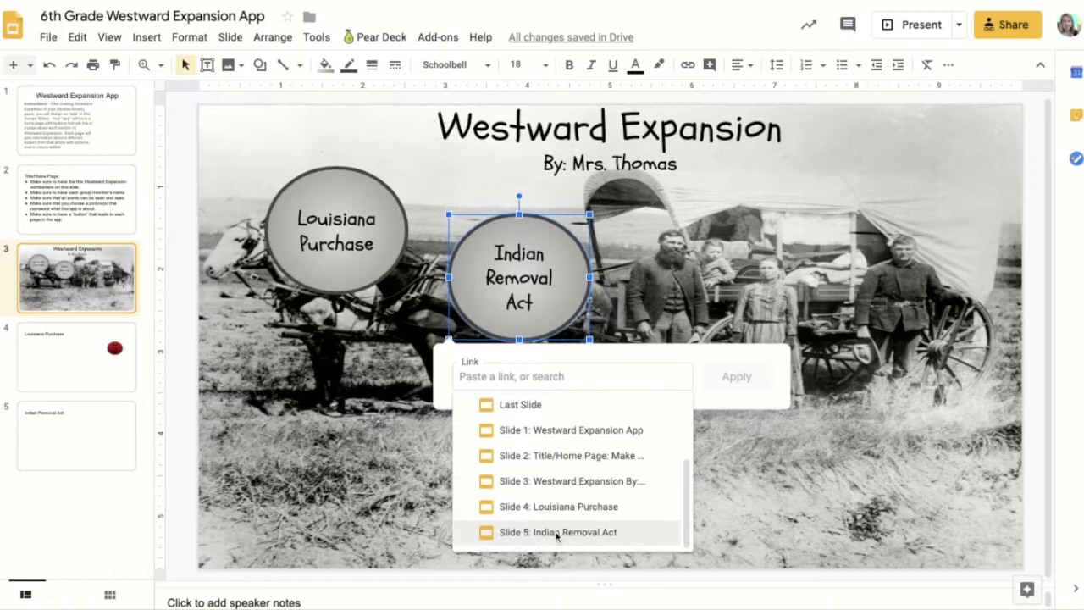
click(556, 532)
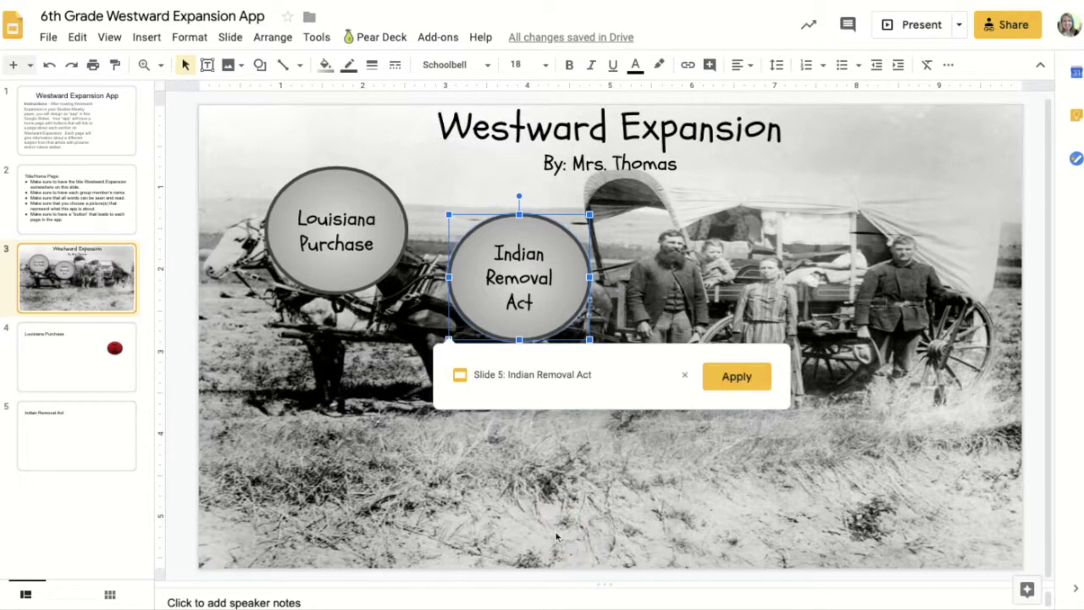
click(737, 378)
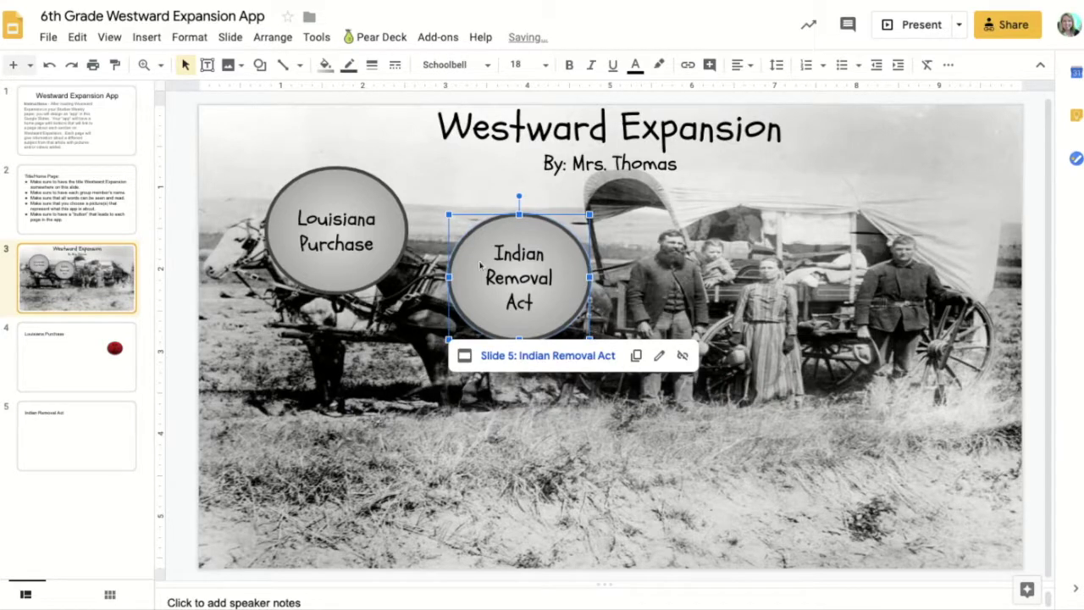
click(529, 449)
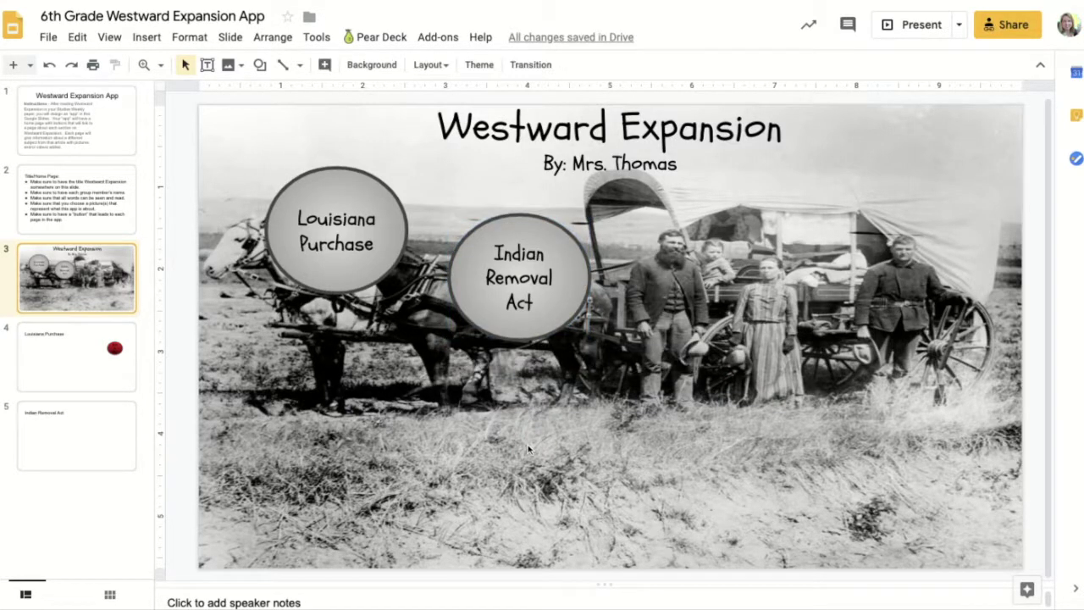
click(56, 356)
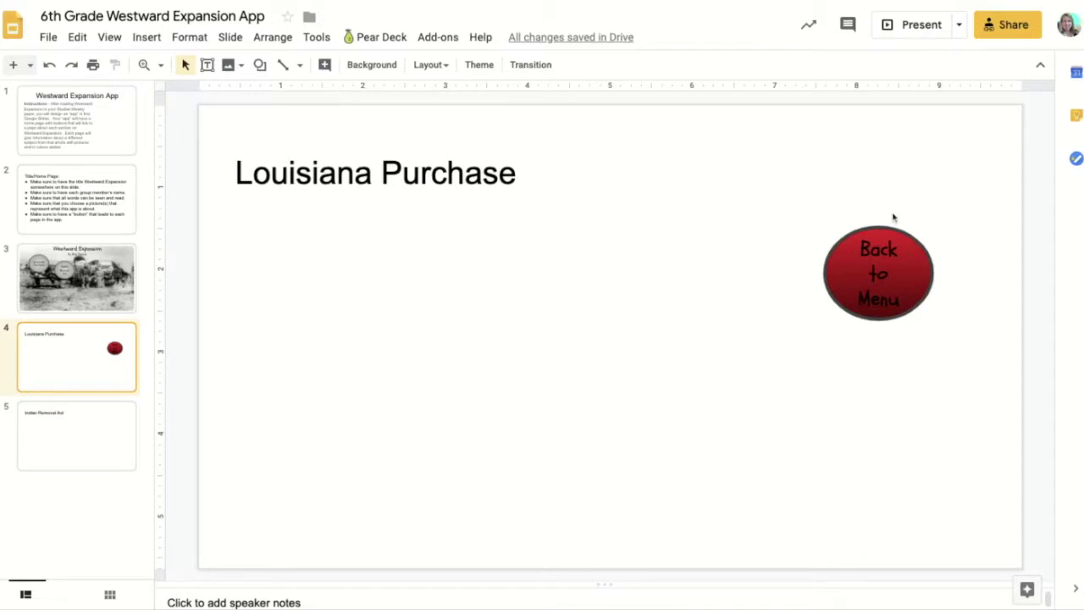
Link slide 4's red Back to Menu button to Slide 3, the Westward Expansion title slide
click(841, 284)
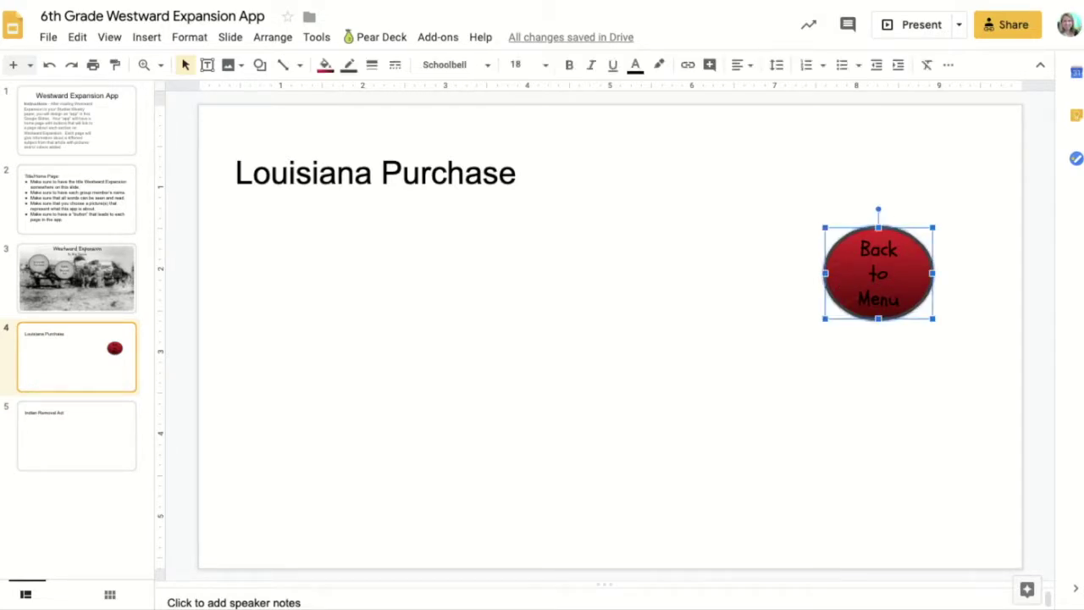
key(ctrl+k)
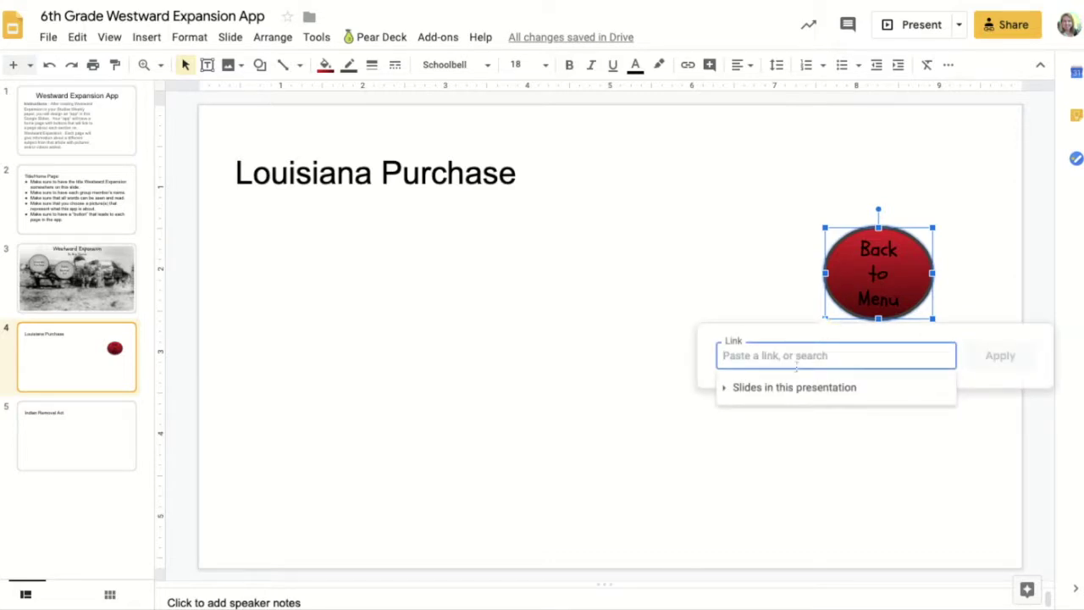
click(774, 388)
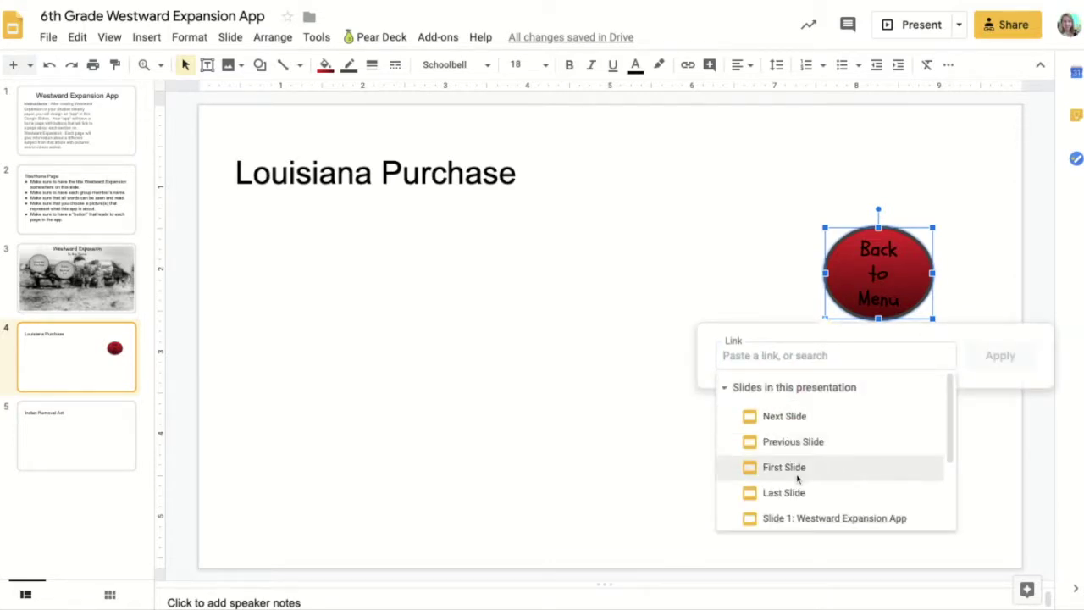
scroll(796, 480, down, 3)
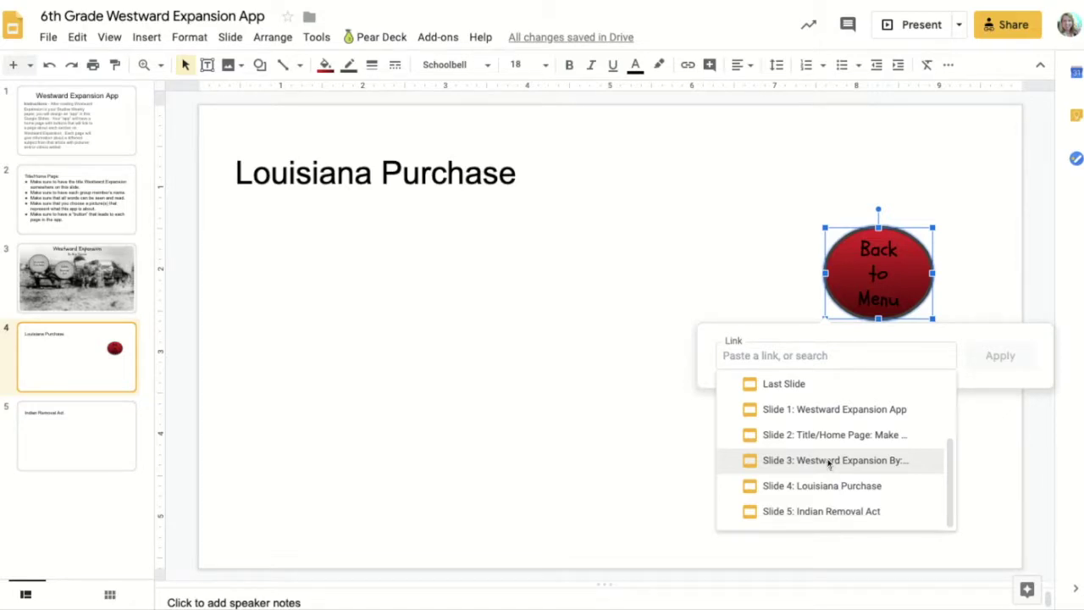
click(828, 462)
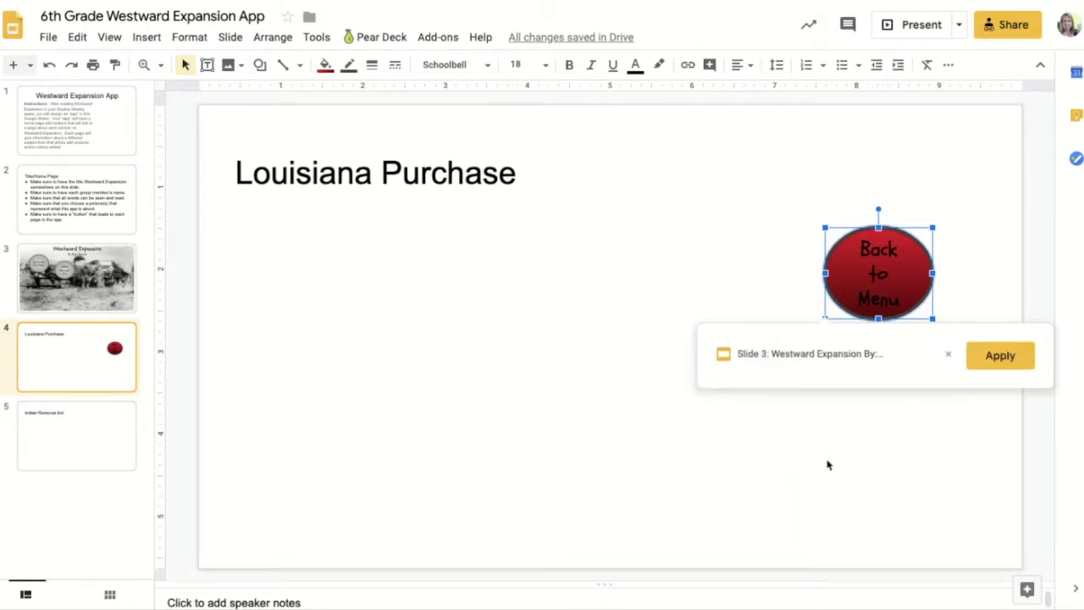
click(1001, 355)
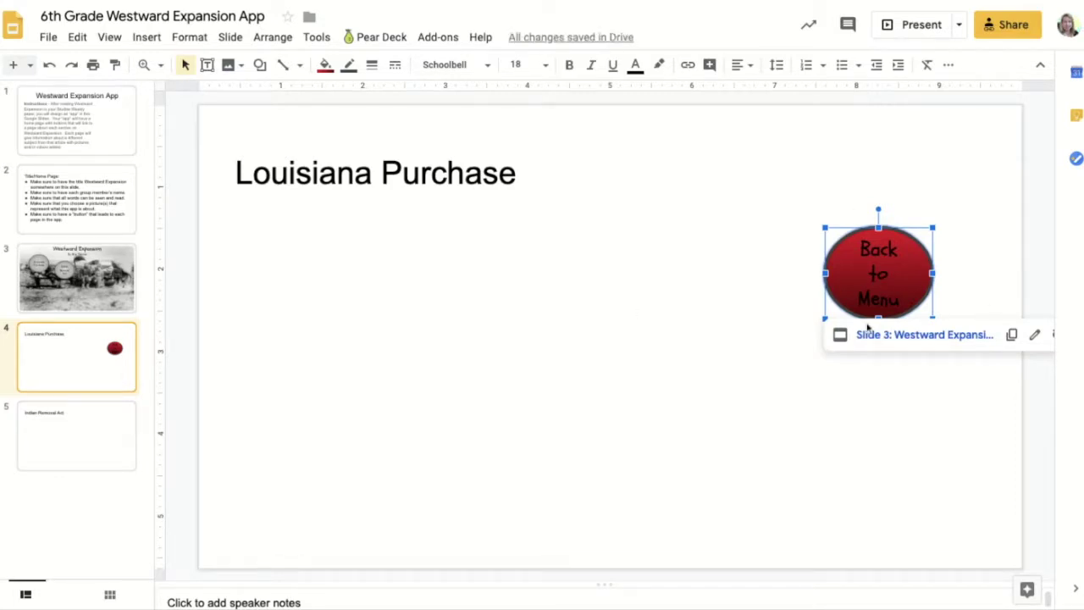
click(101, 433)
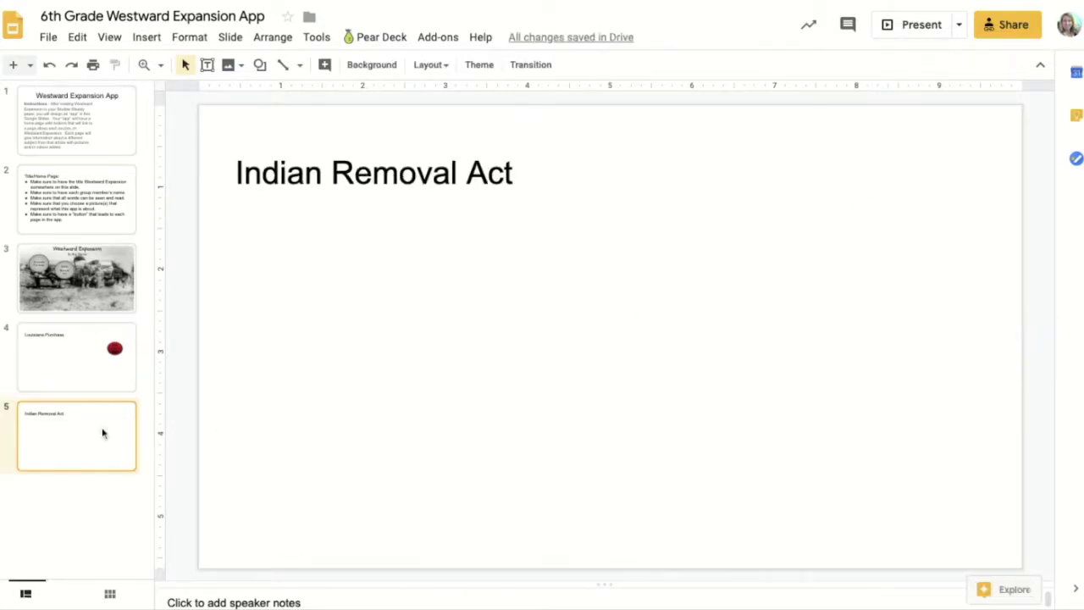
Paste slide 4's linked Back to Menu button onto slide 5 at its lower-right corner
click(77, 366)
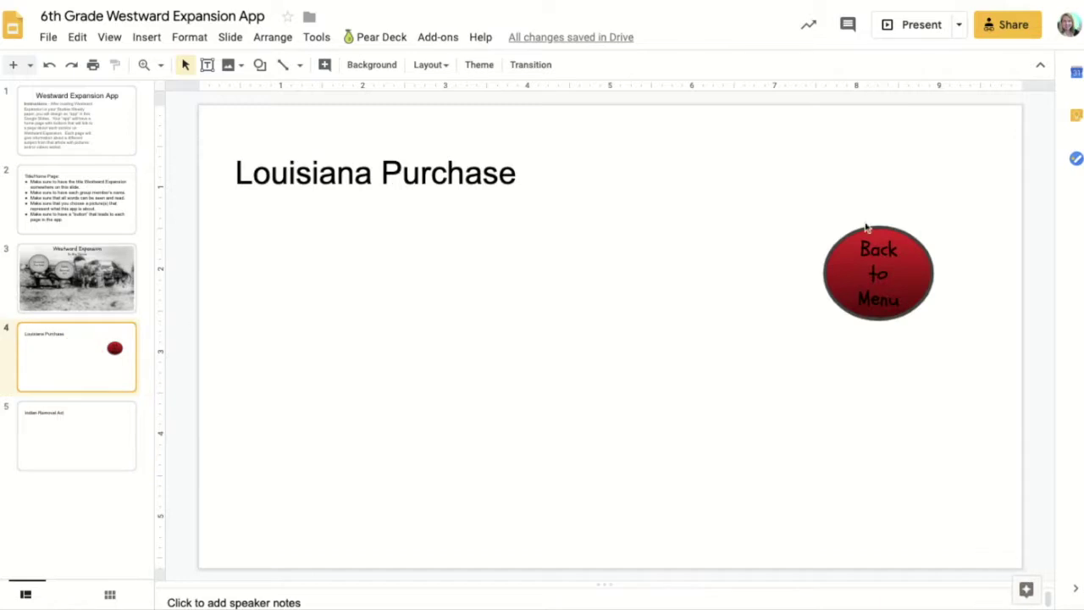
click(842, 276)
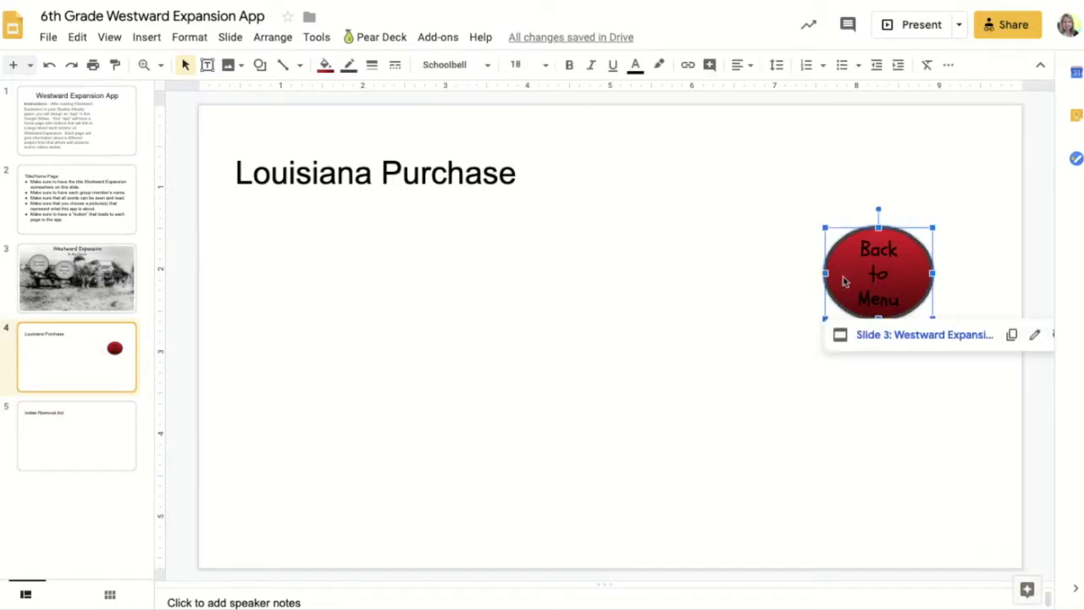
click(96, 430)
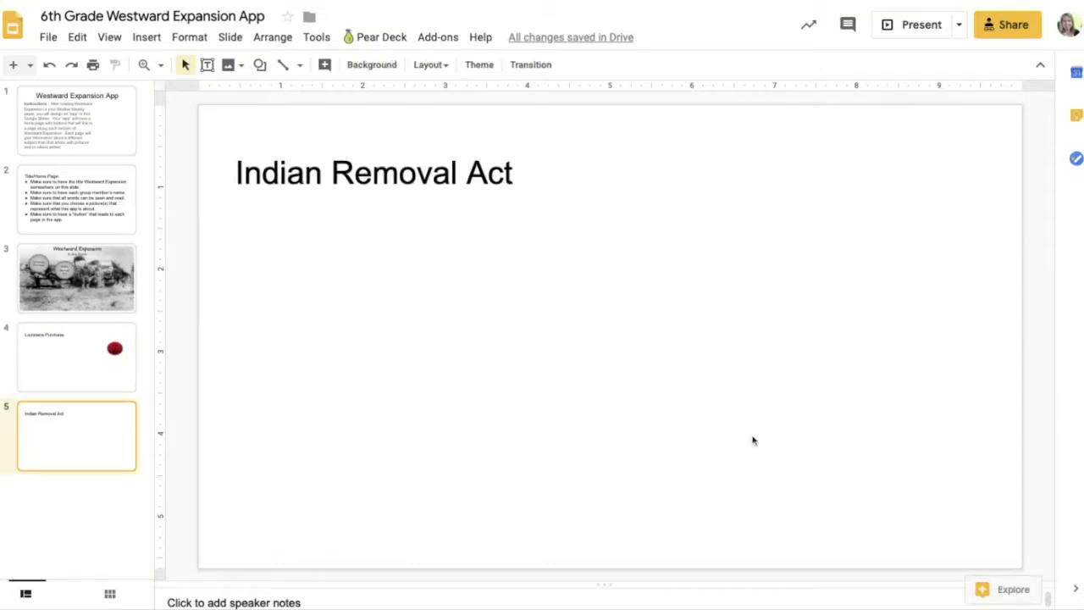
key(ctrl+v)
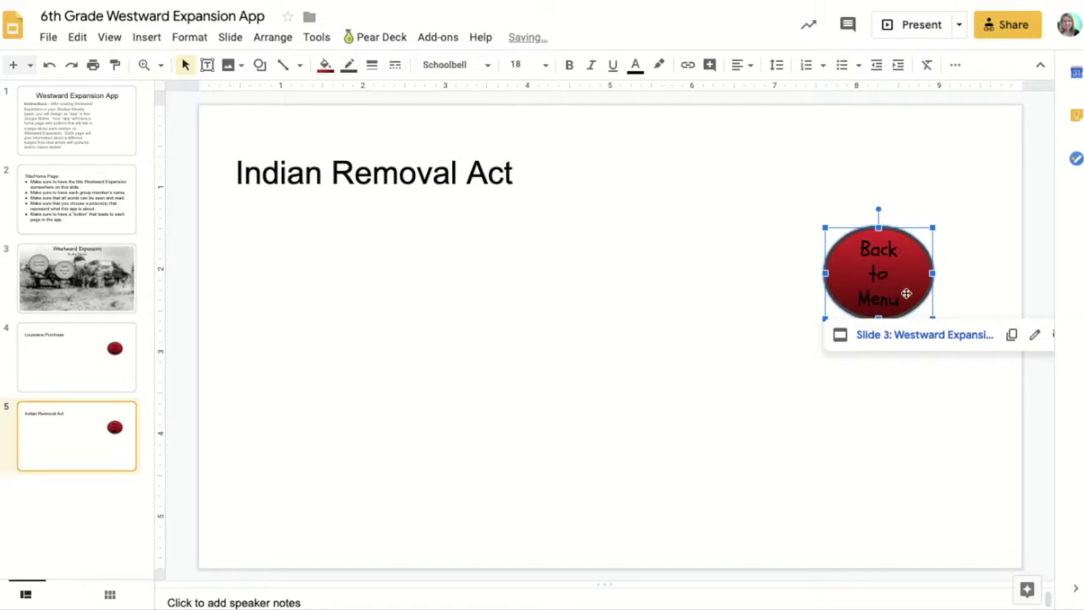
click(908, 236)
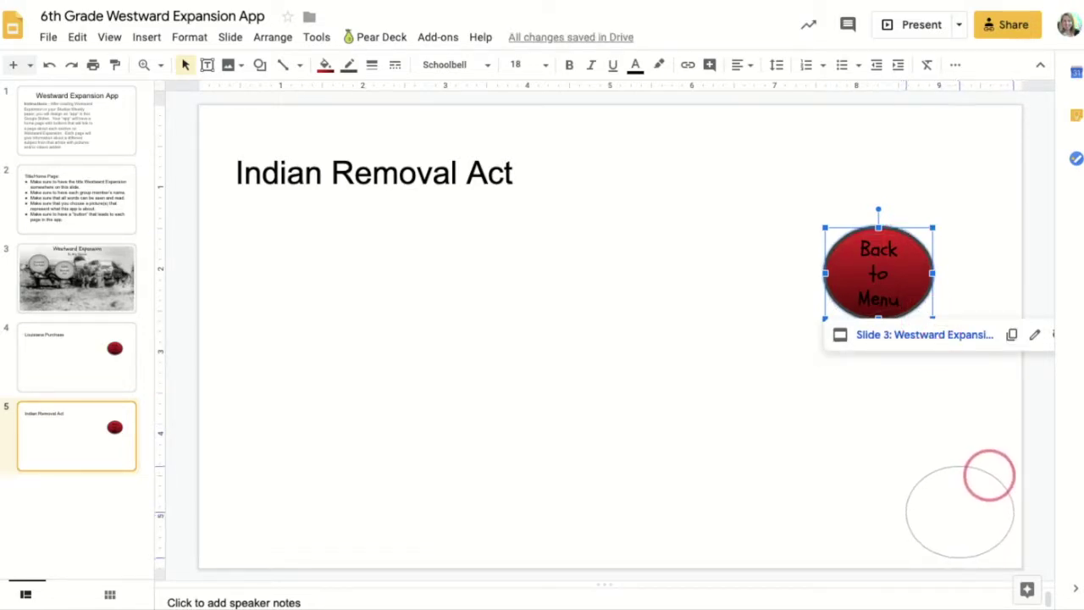
drag(992, 478, 992, 479)
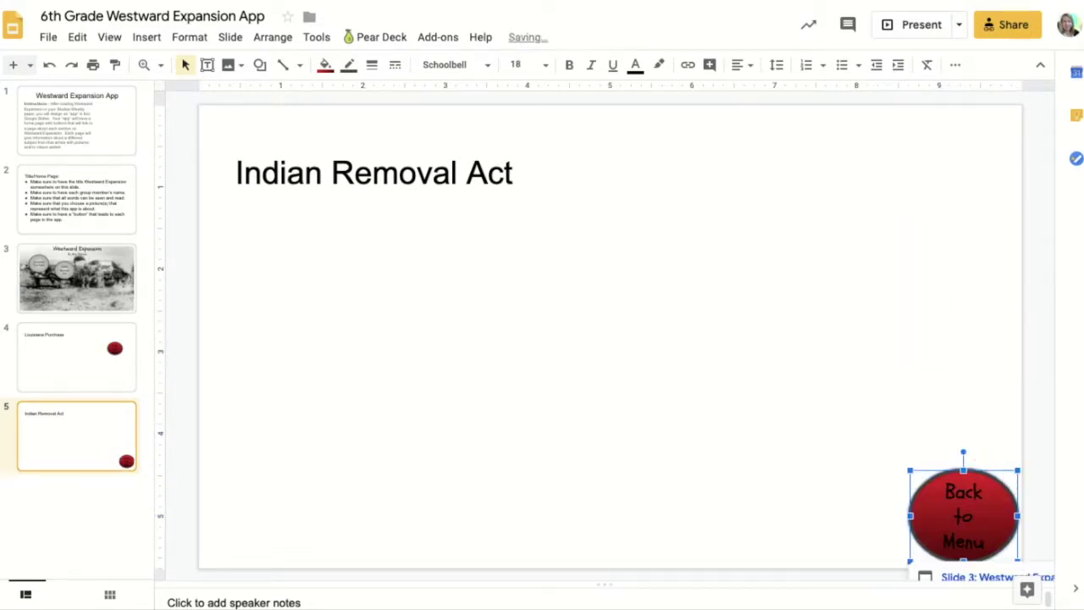
Move slide 4's Back to Menu button to the lower-right corner
click(101, 367)
click(911, 244)
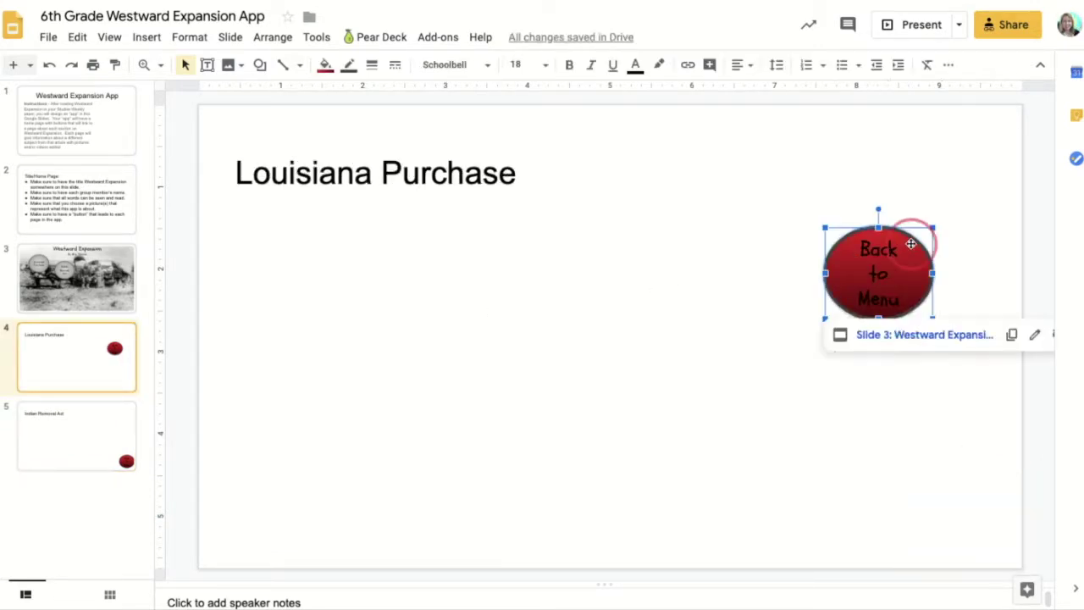
drag(911, 244, 993, 488)
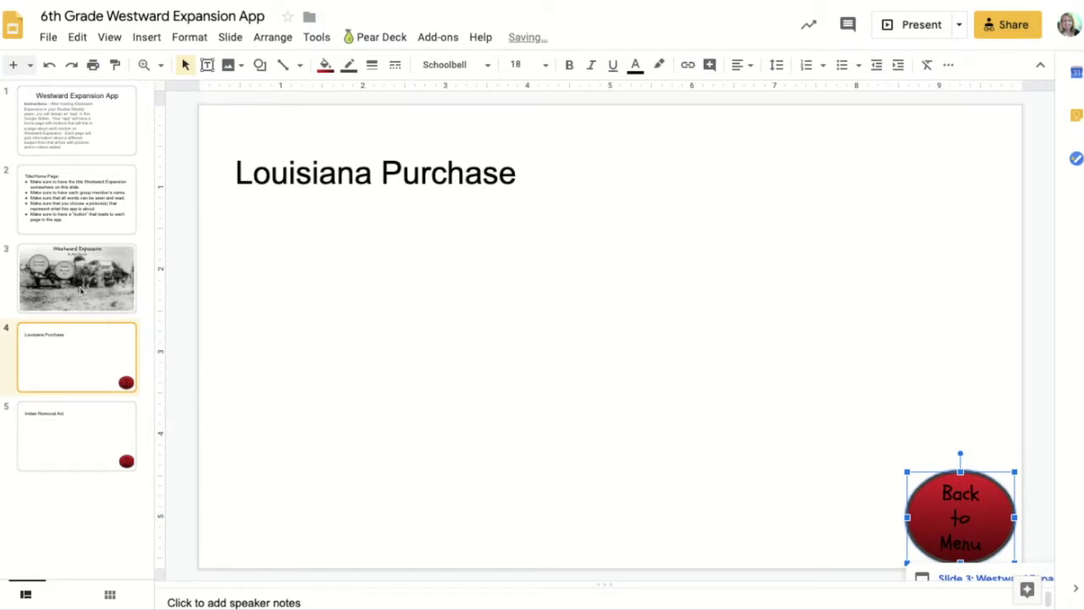
click(82, 291)
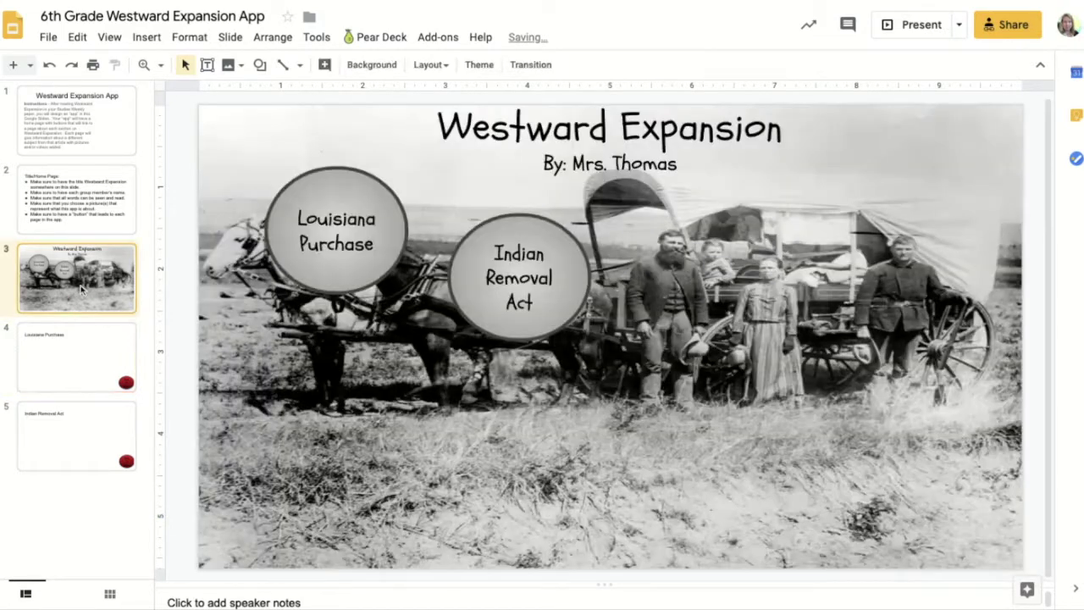
Place the Louisiana Purchase and Indian Removal Act circles side by side at lower left, then present from slide 3
click(348, 174)
drag(349, 174, 291, 338)
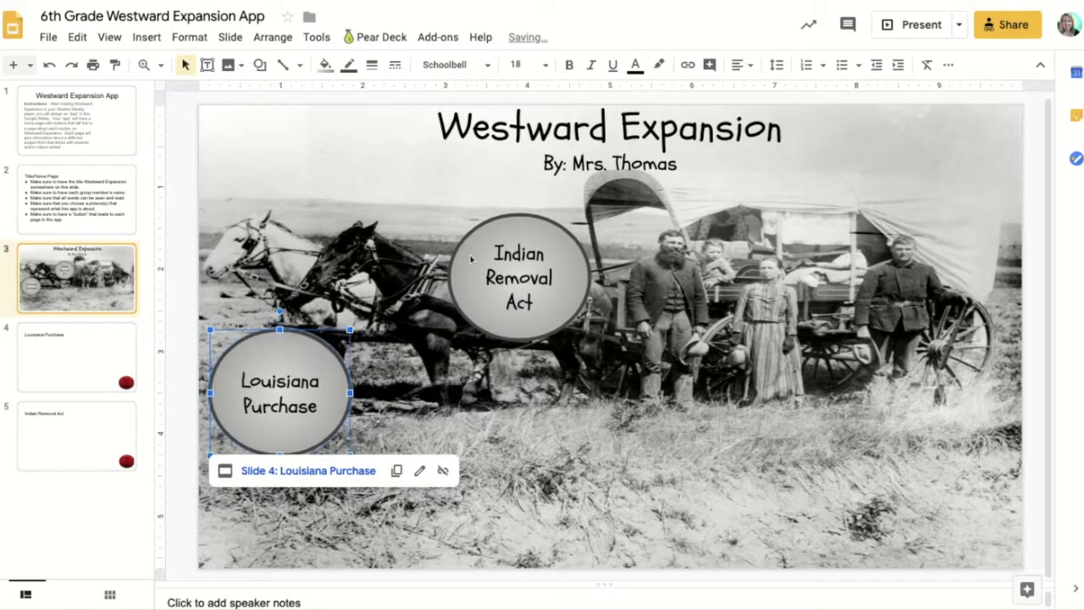
click(537, 227)
drag(537, 227, 437, 431)
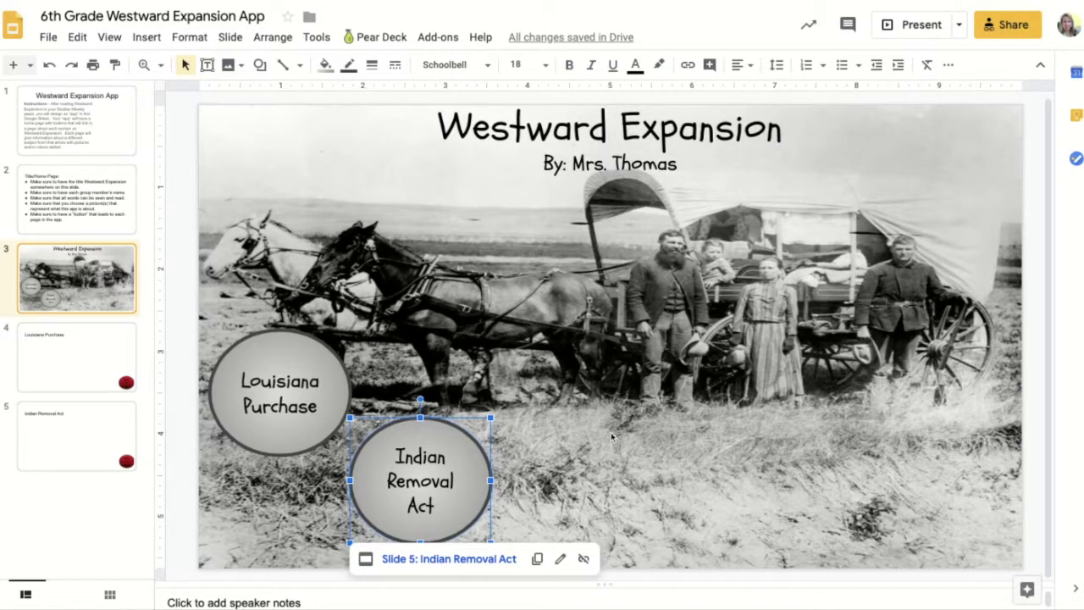
click(921, 25)
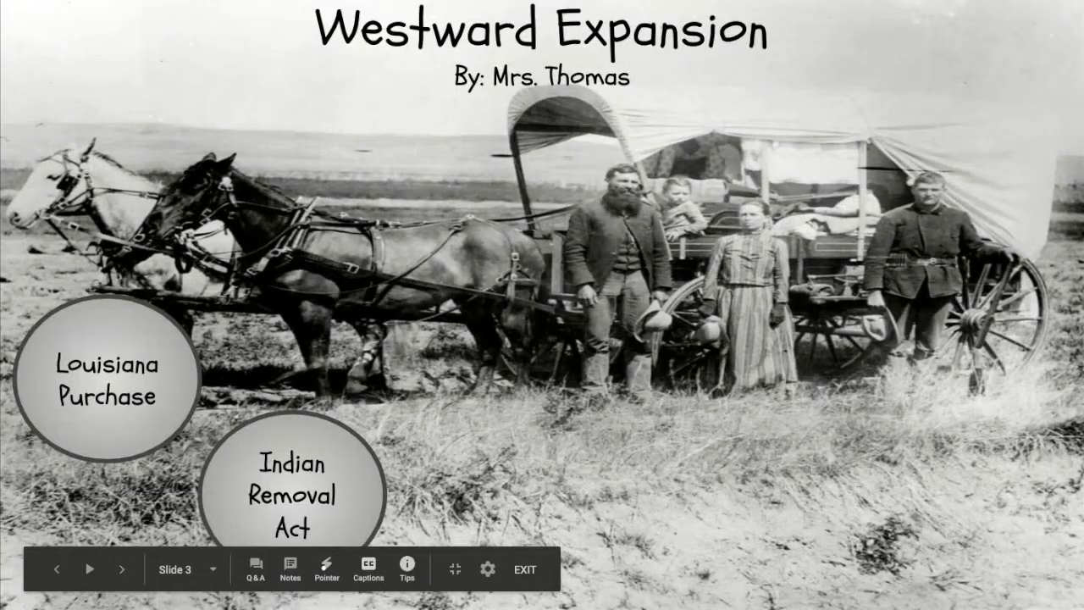